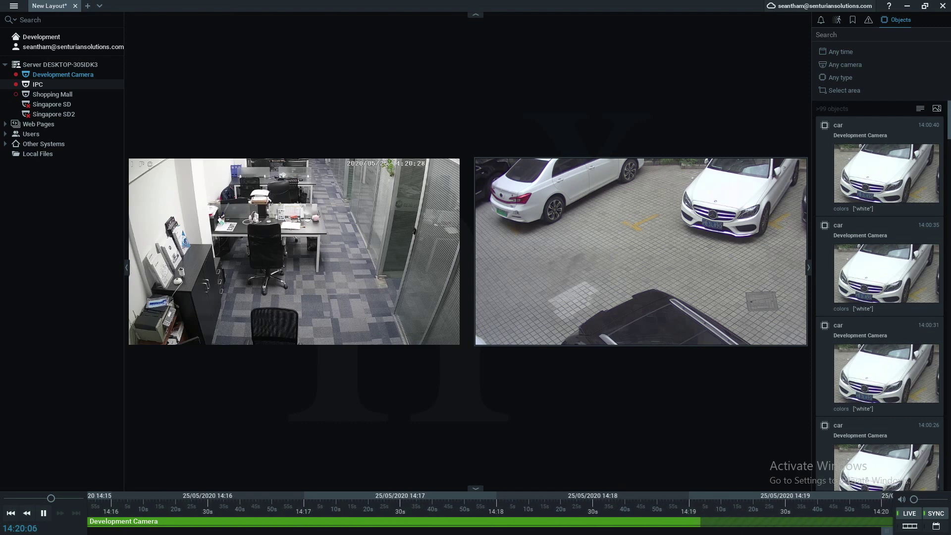
click(841, 78)
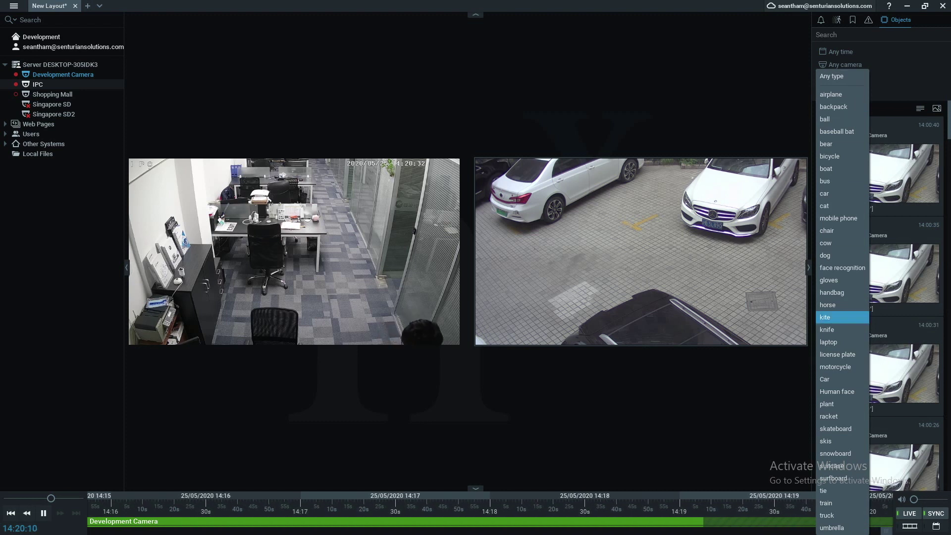
text(cat)
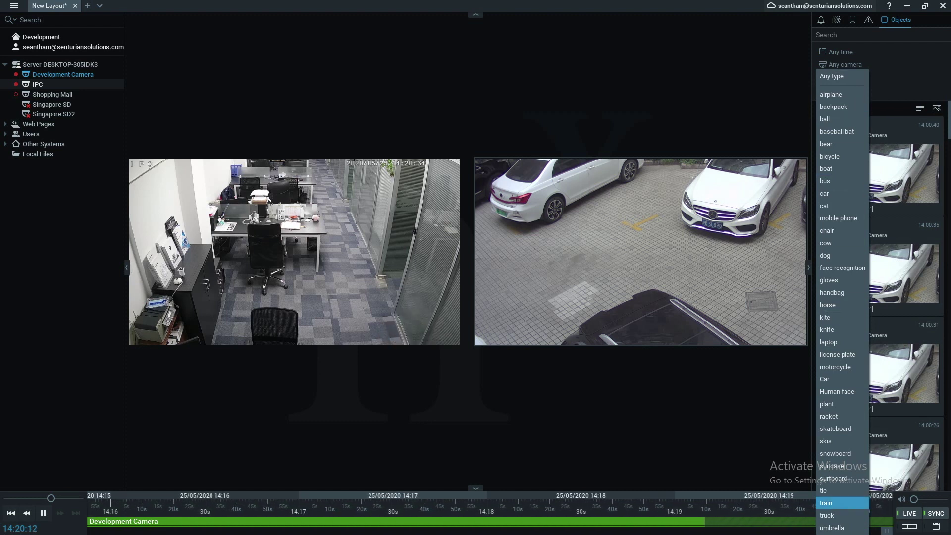
click(743, 198)
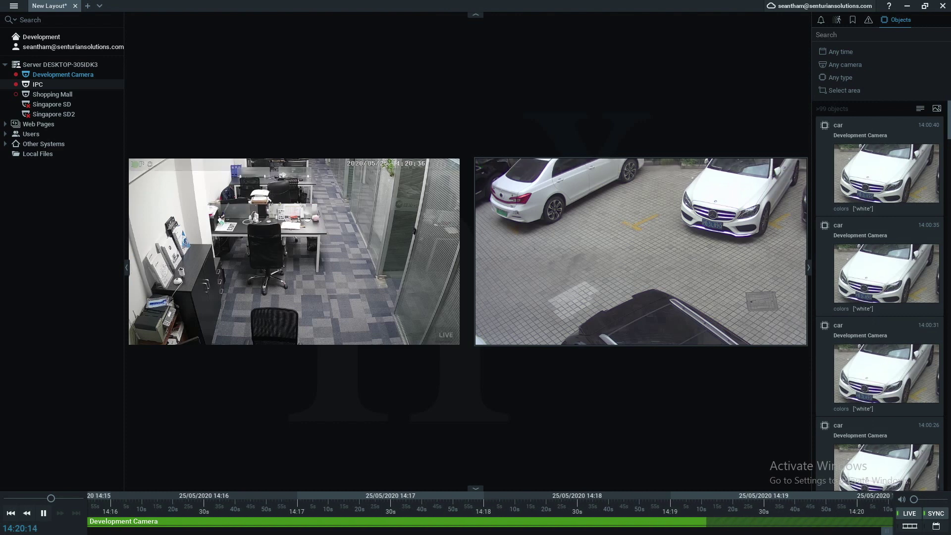
Enlarge the parking-lot camera view and filter the detected objects to the backpack type.
click(453, 165)
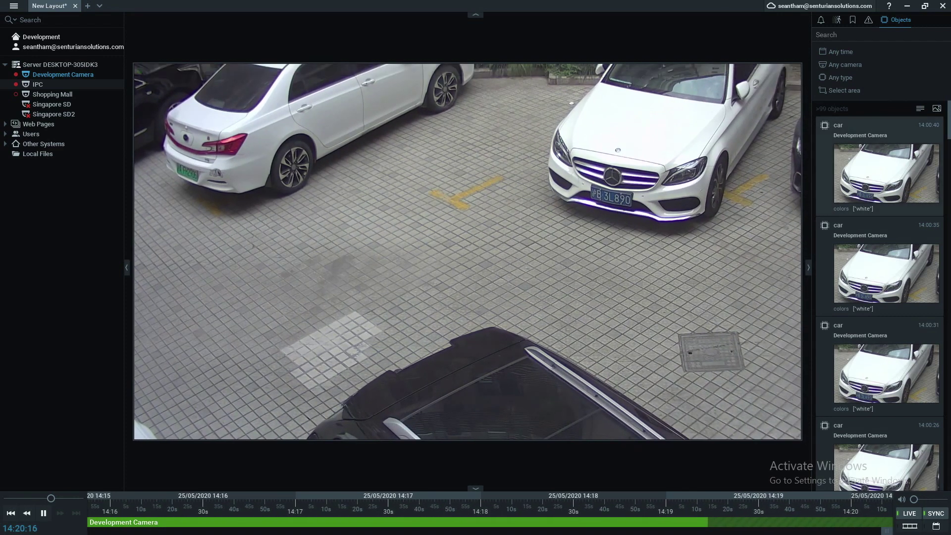
click(841, 78)
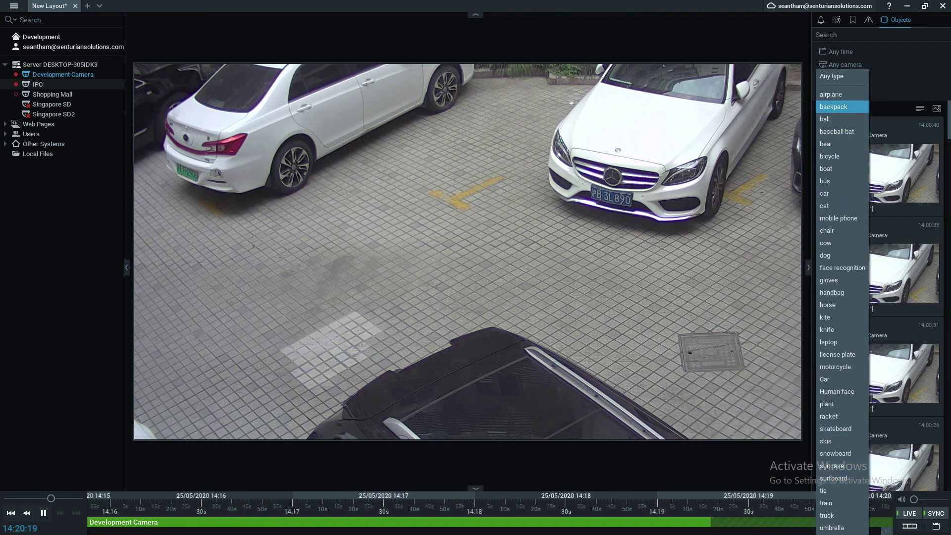
click(837, 106)
mouse_move(887, 166)
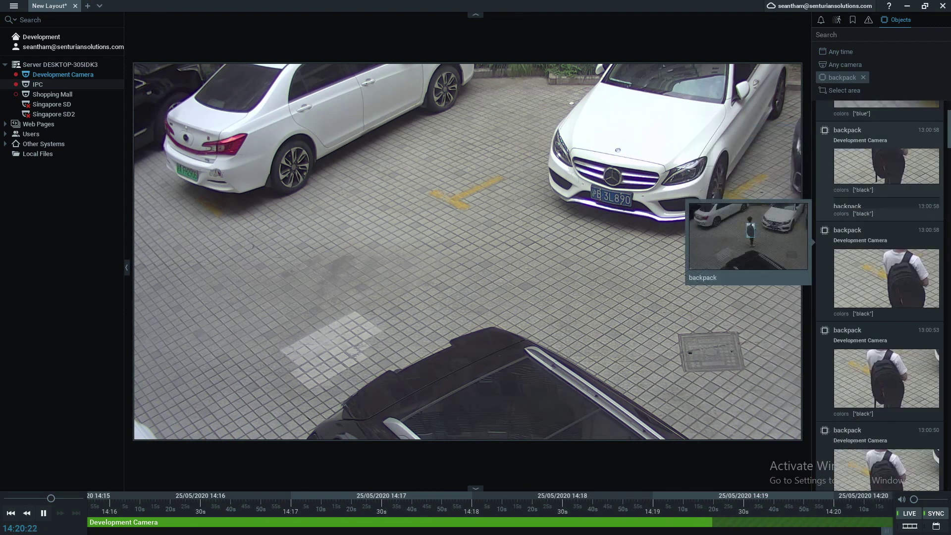
Browse the backpack detections and play the Development Camera footage of the one recorded at 13:00:34.
scroll(887, 247, down, 4)
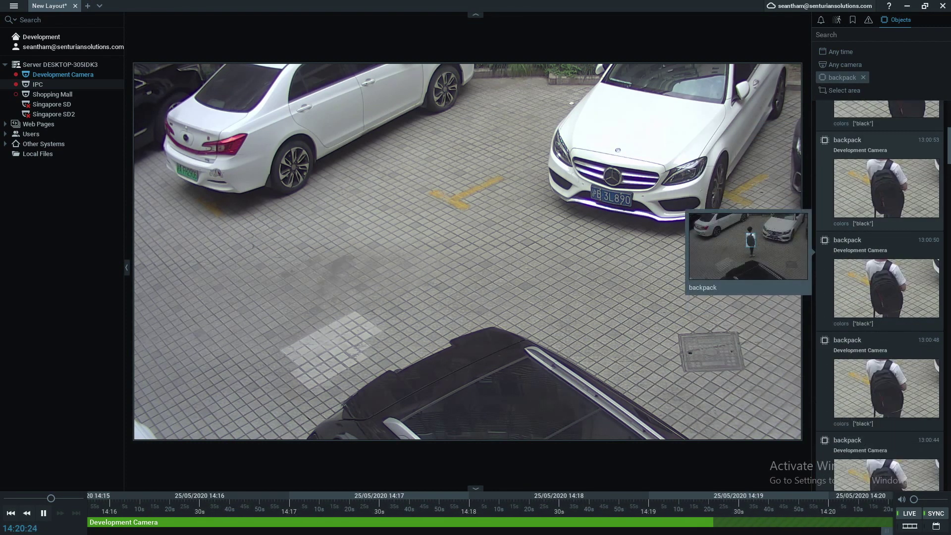
scroll(887, 277, down, 6)
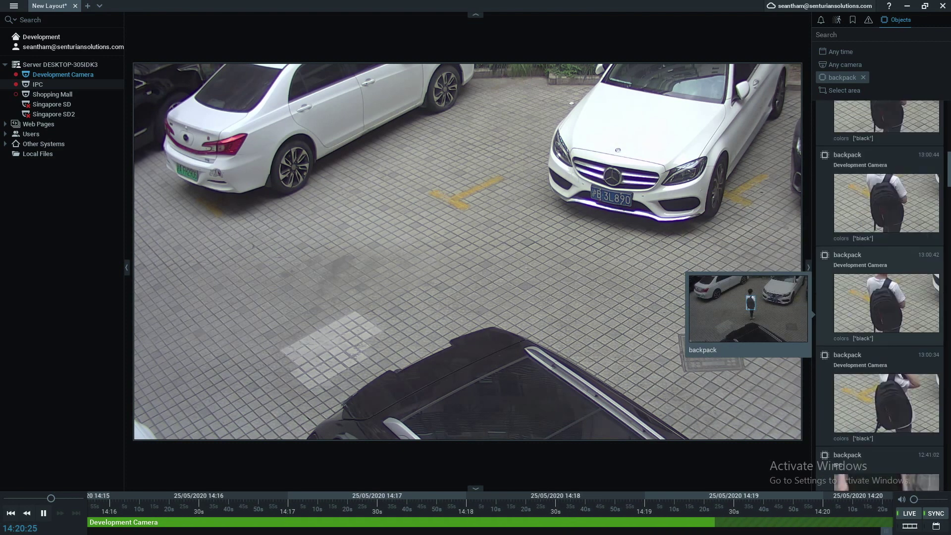
scroll(887, 297, down, 3)
click(887, 331)
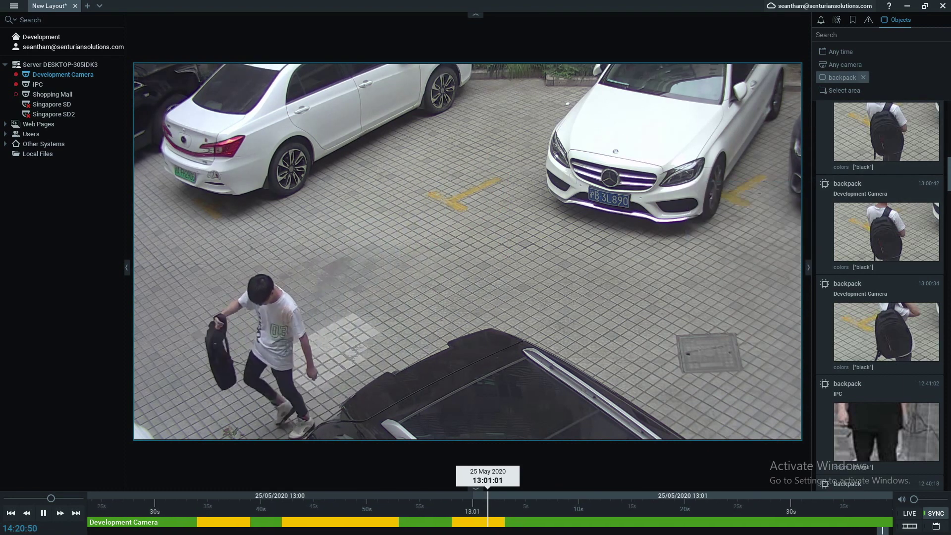
Clear the backpack filter and filter the detected objects to the umbrella type.
click(864, 77)
click(843, 78)
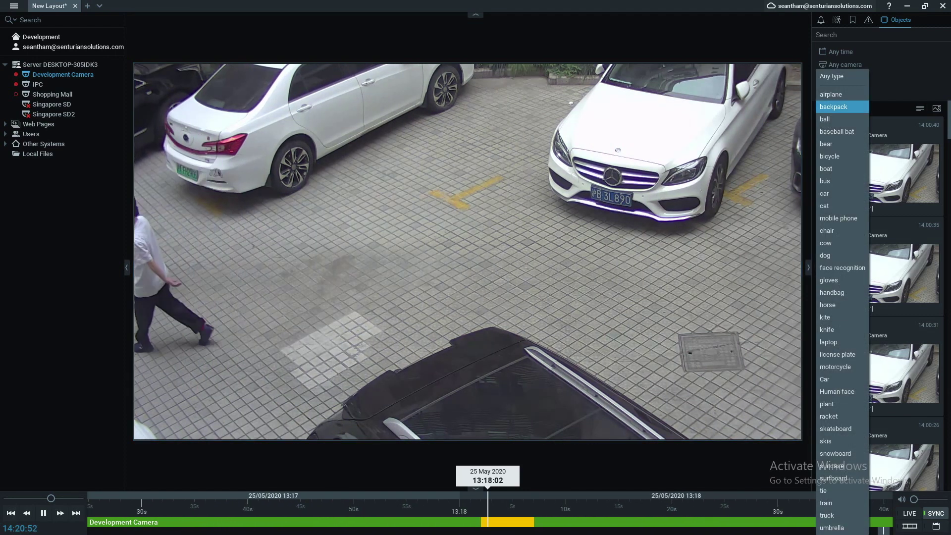
click(842, 528)
Browse the umbrella detections and play the Development Camera footage of one recorded at 13:00:05.
scroll(882, 329, down, 6)
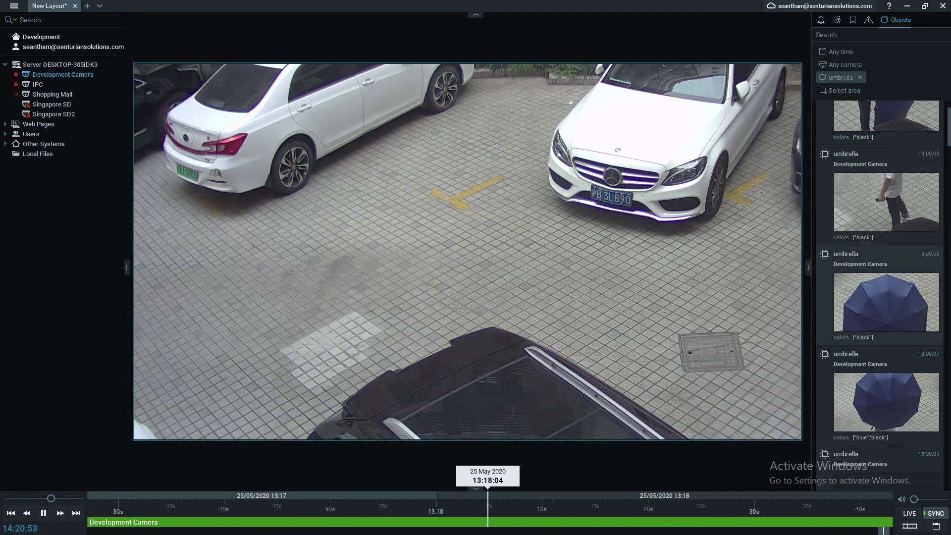
scroll(882, 379, down, 2)
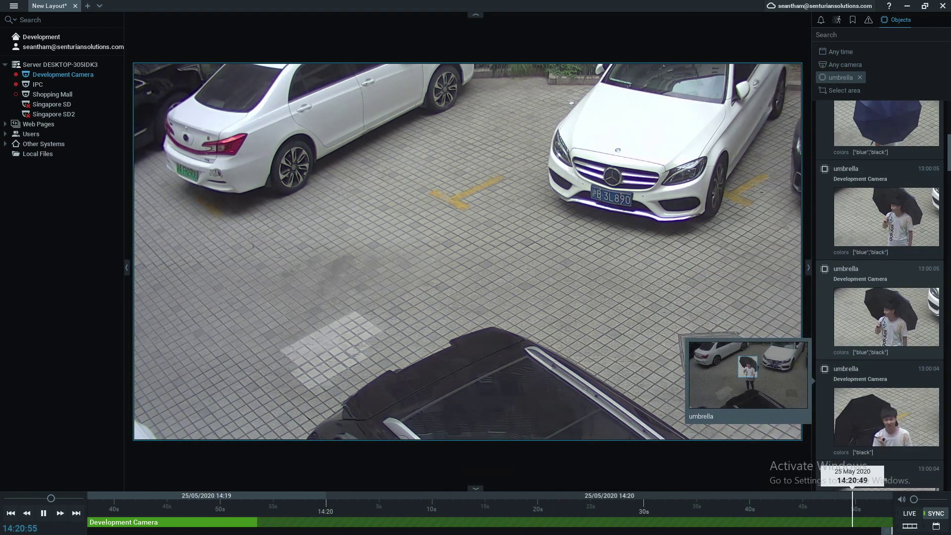
scroll(882, 379, down, 2)
scroll(882, 379, up, 1)
scroll(880, 298, up, 1)
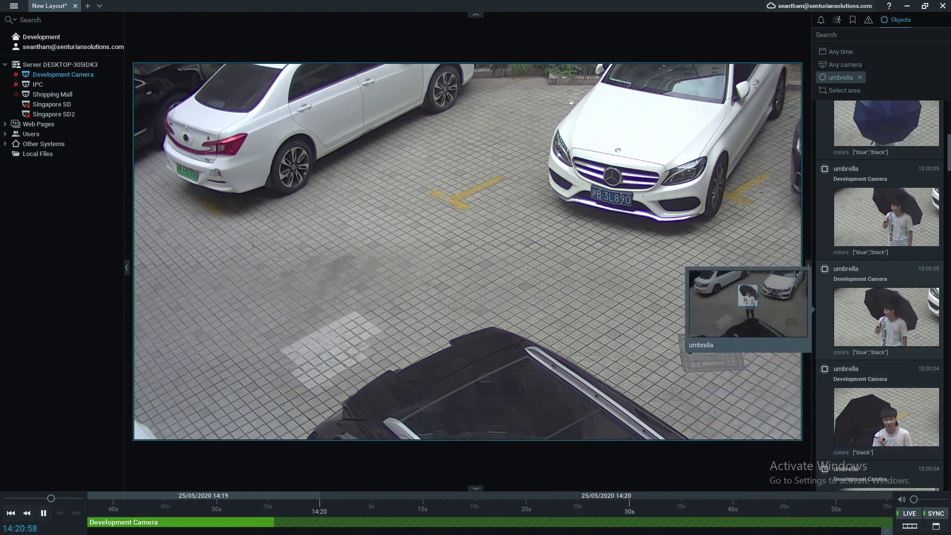
scroll(819, 510, up, 1)
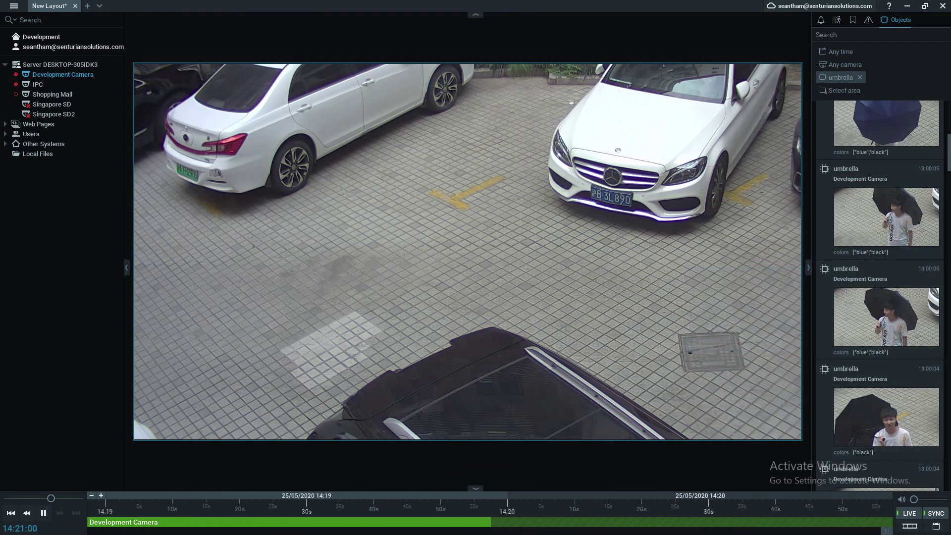
scroll(887, 357, up, 2)
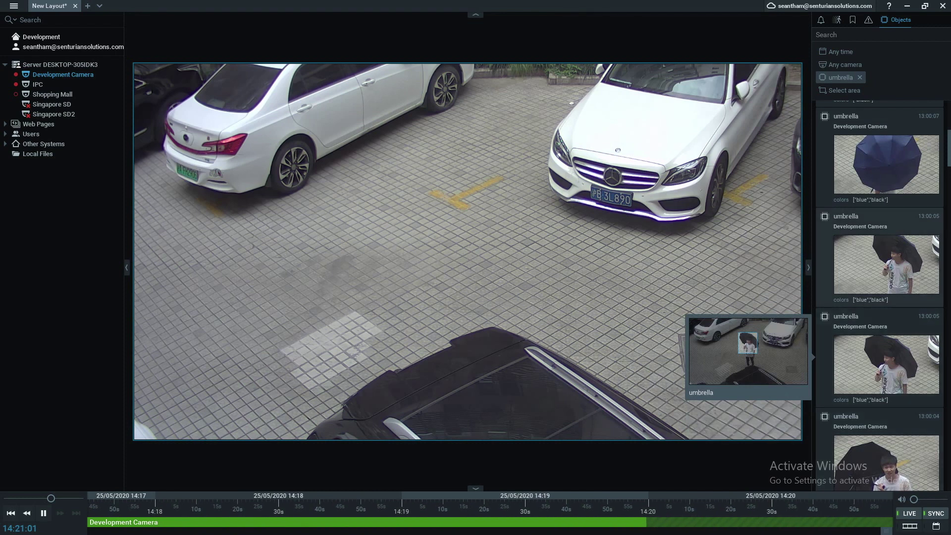
click(886, 263)
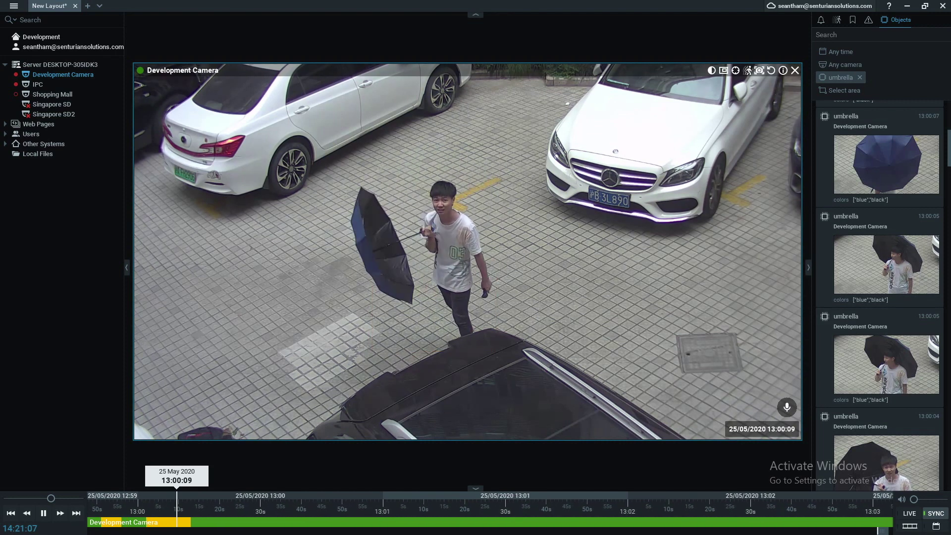
Replace the umbrella filter with the lowercase car object type.
scroll(886, 268, up, 2)
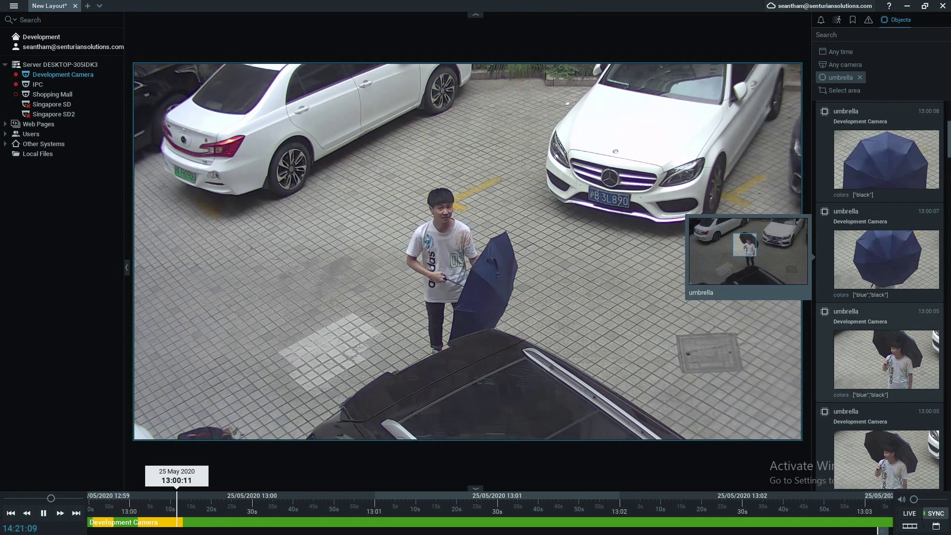
scroll(886, 267, up, 1)
scroll(886, 267, up, 1)
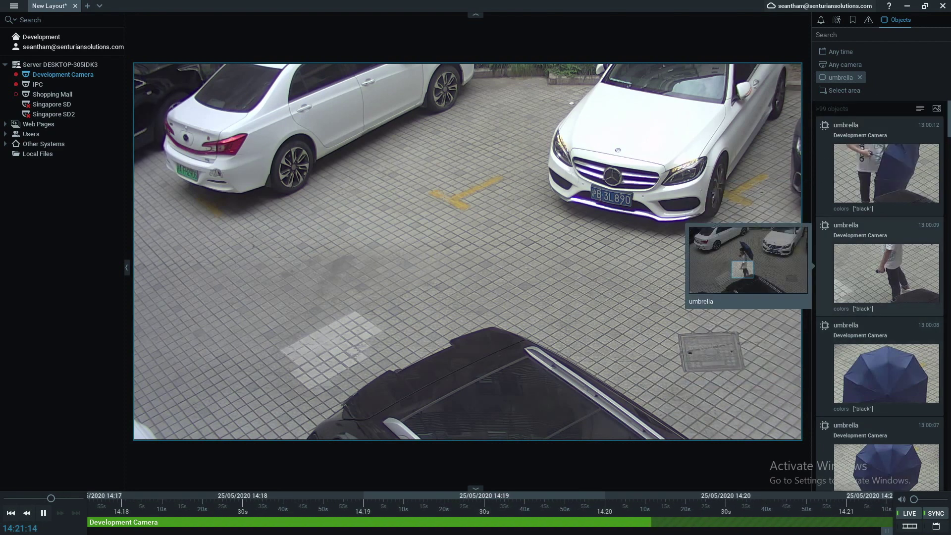
click(860, 77)
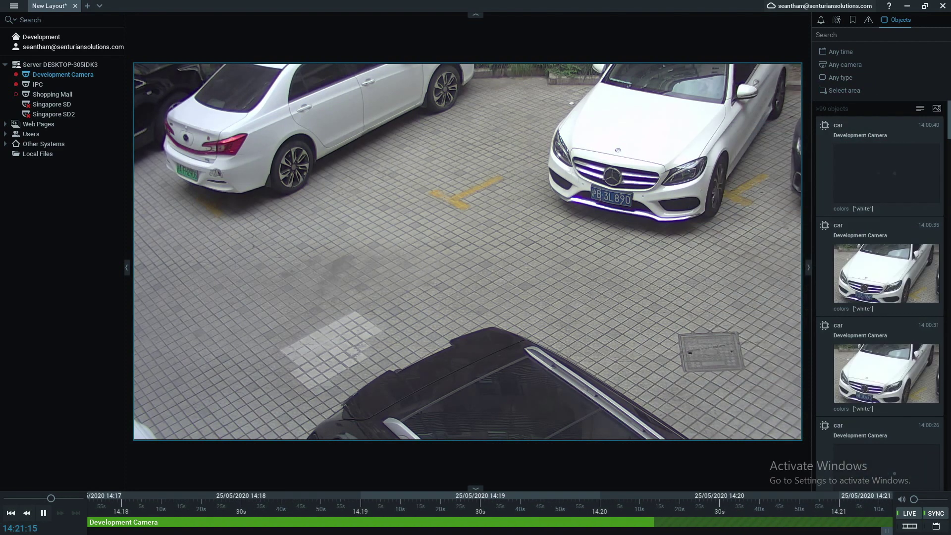
click(841, 78)
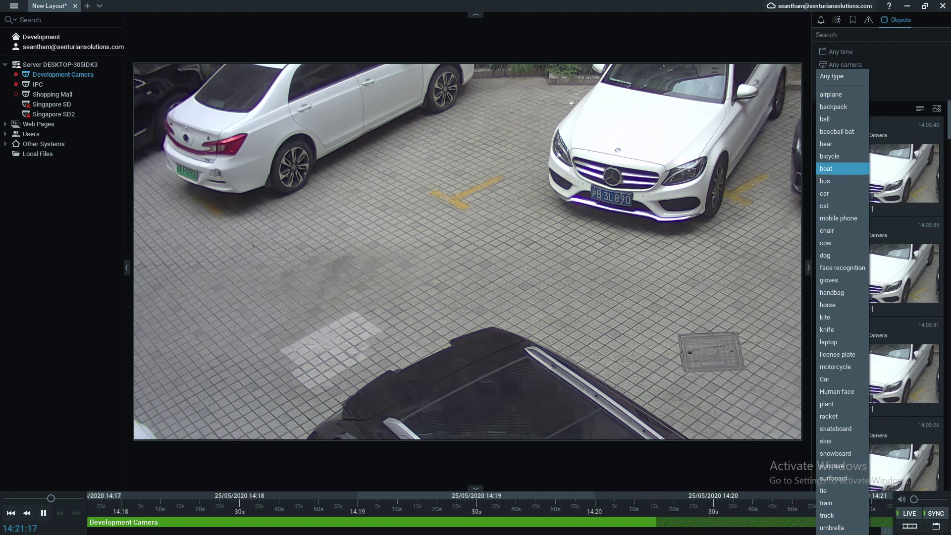
click(838, 193)
Play the recorded footage of the car detections at 14:00:20 and 14:00:06.
scroll(887, 188, down, 4)
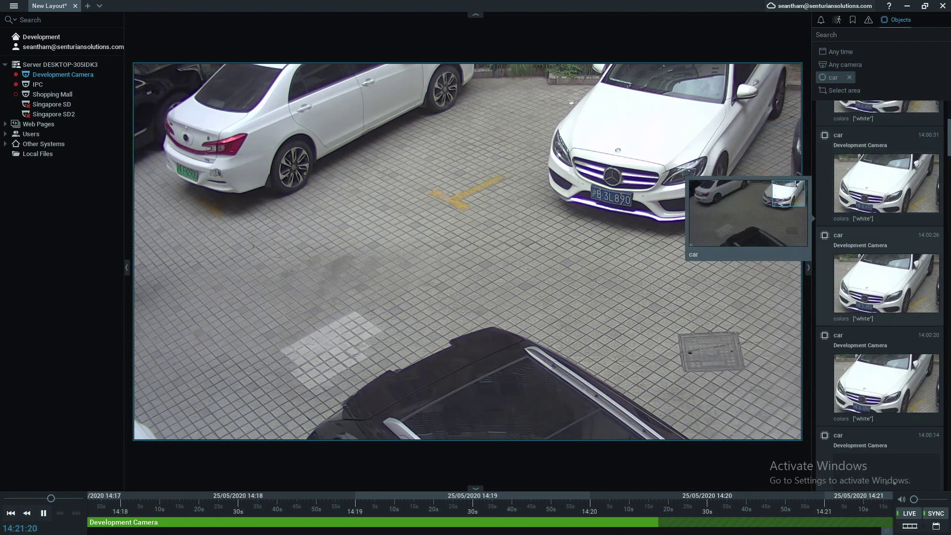
scroll(887, 285, down, 2)
click(887, 287)
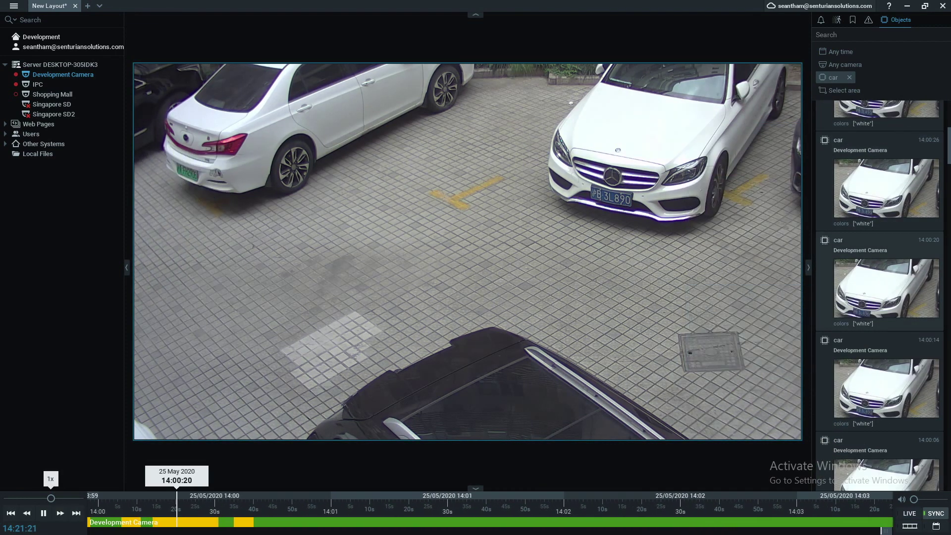
scroll(887, 290, down, 3)
click(887, 291)
Browse the older car detections and play recorded footage of those from around 13:58:30.
scroll(887, 291, down, 3)
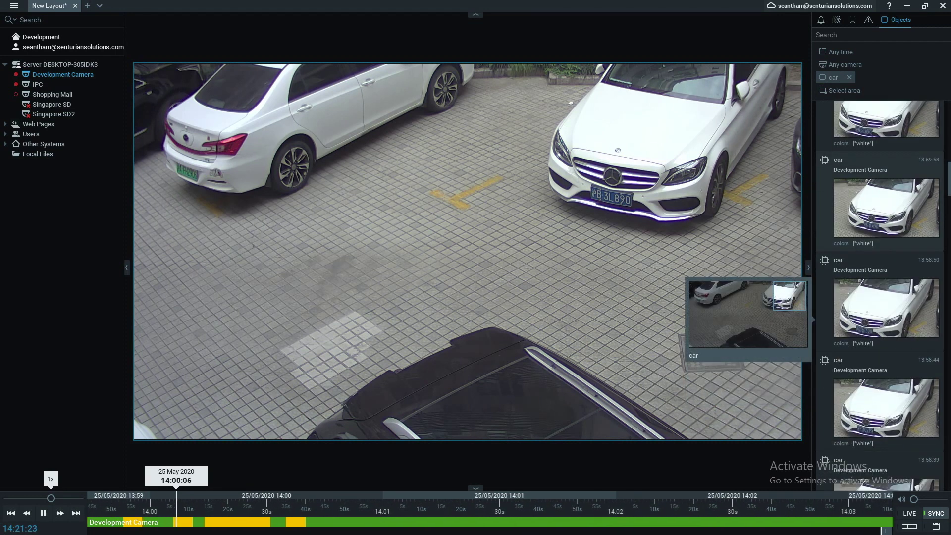
scroll(887, 288, down, 5)
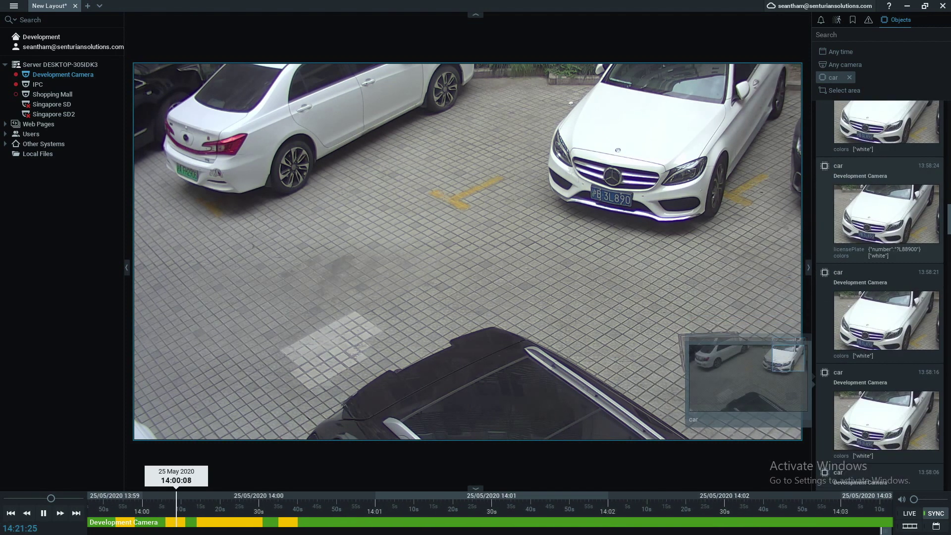
scroll(887, 284, up, 3)
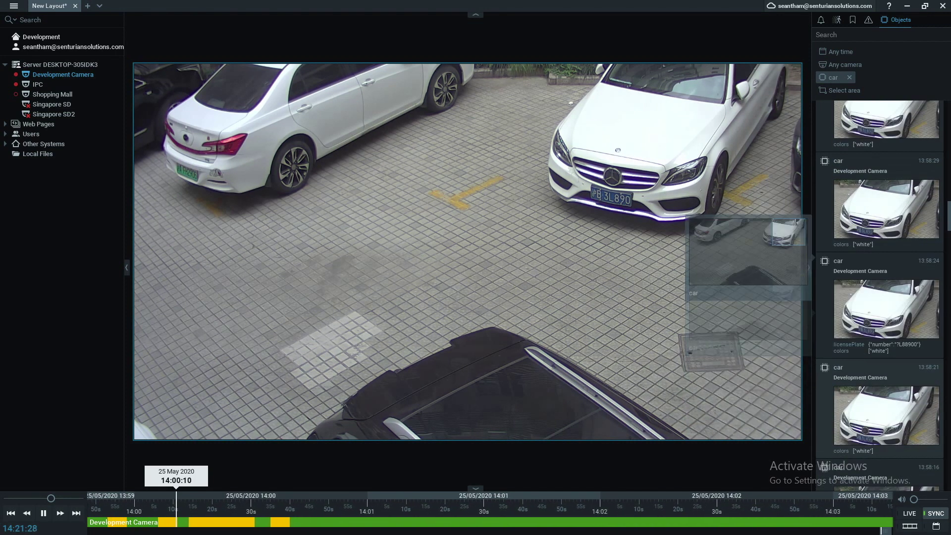
click(887, 277)
scroll(887, 297, down, 1)
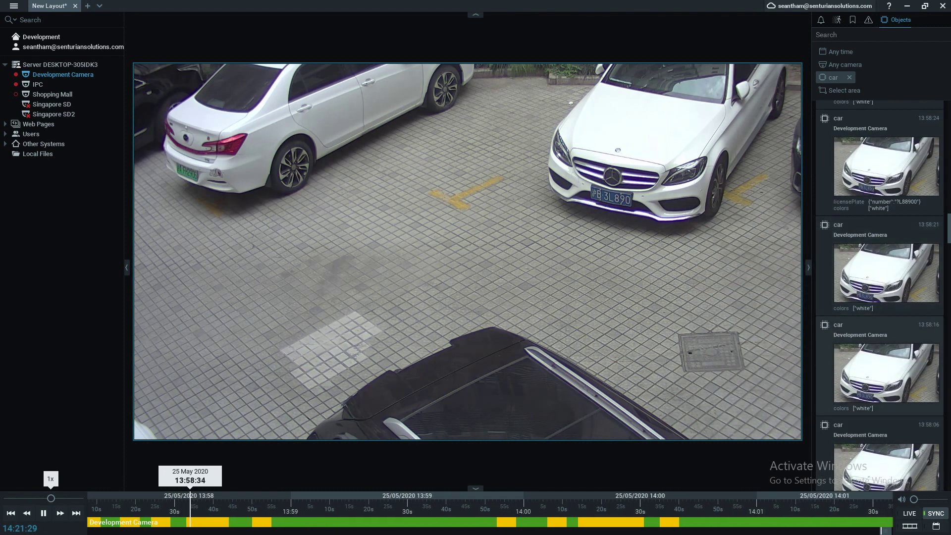
scroll(887, 325, up, 3)
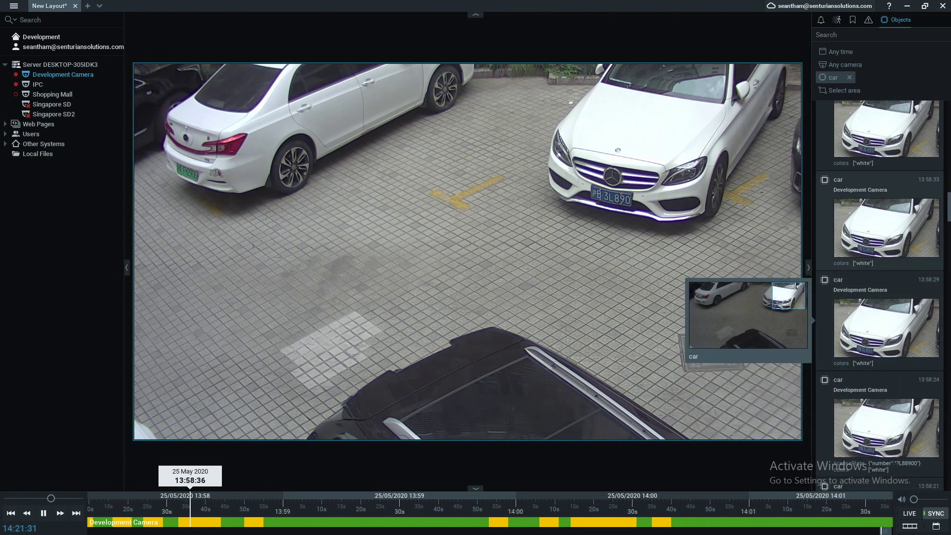
click(887, 324)
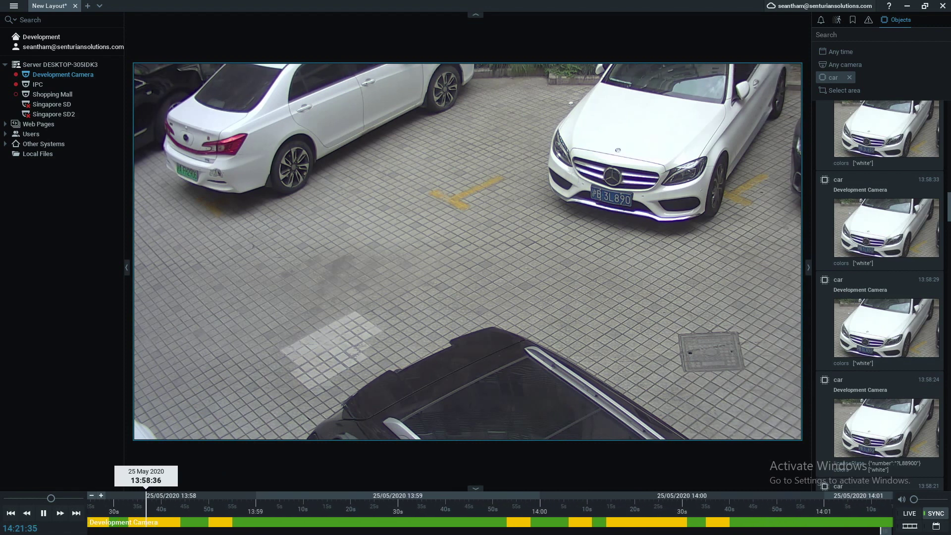
Replace the car filter with the license plate type and look through the plate detections down to those from around 11:52.
click(850, 77)
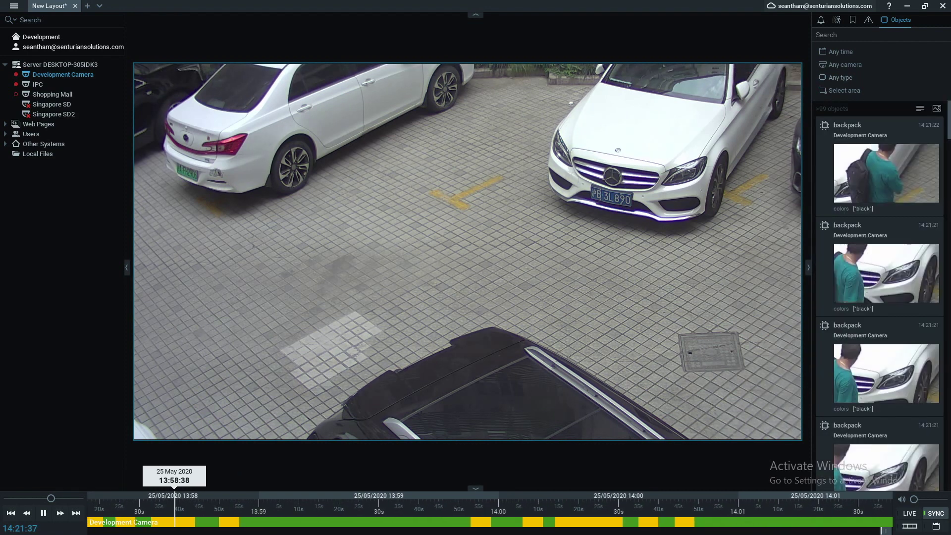
click(845, 77)
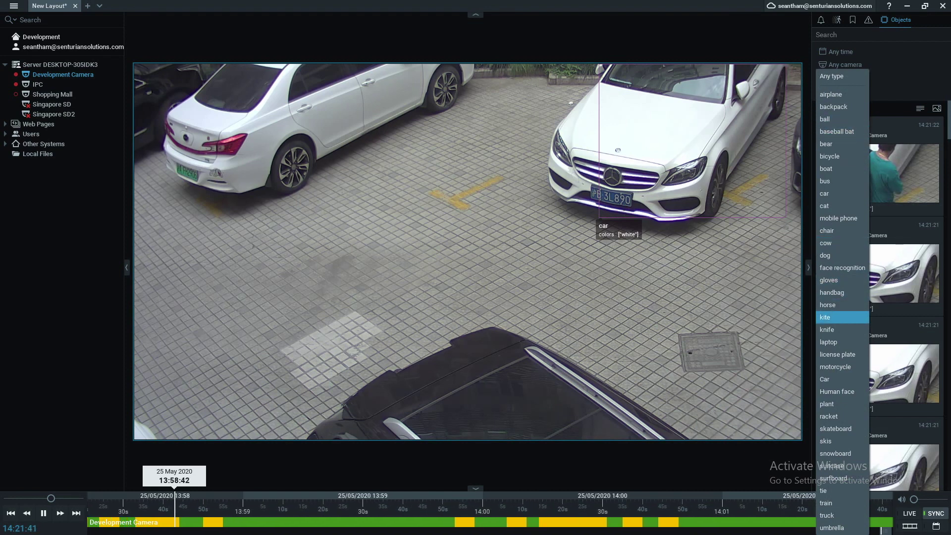
click(838, 354)
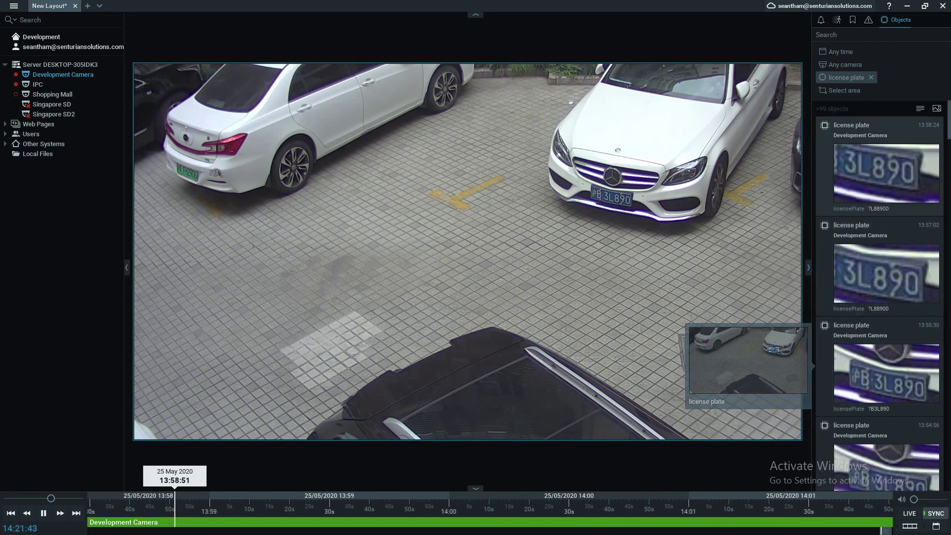
scroll(887, 226, down, 5)
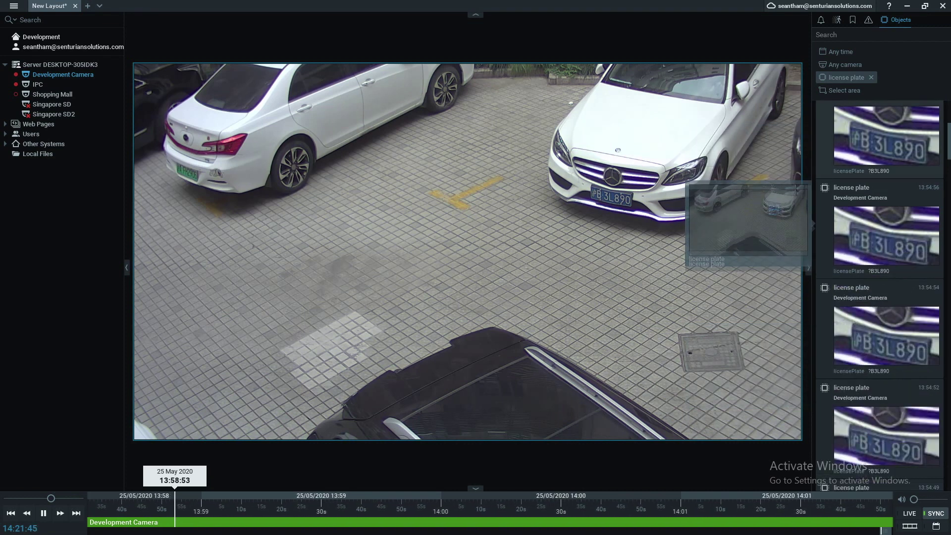
scroll(887, 248, down, 10)
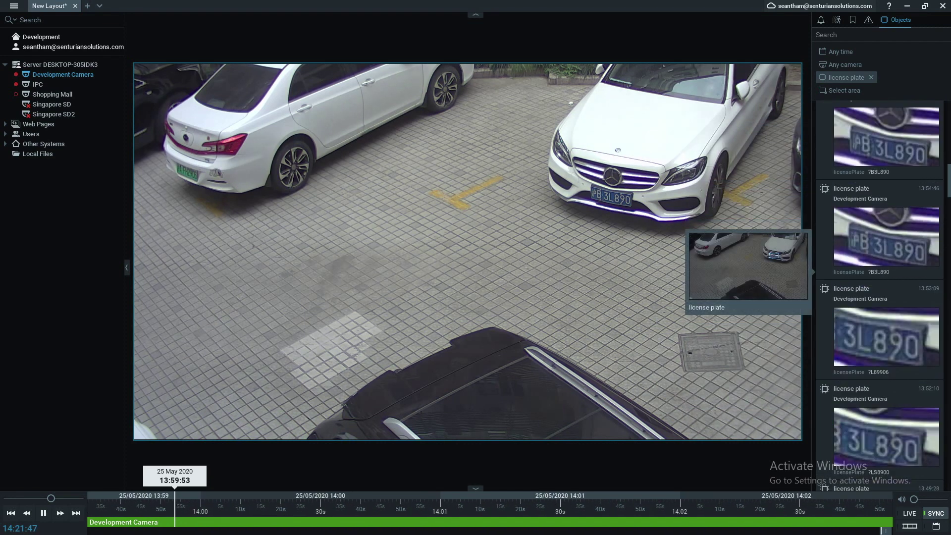
scroll(887, 248, down, 15)
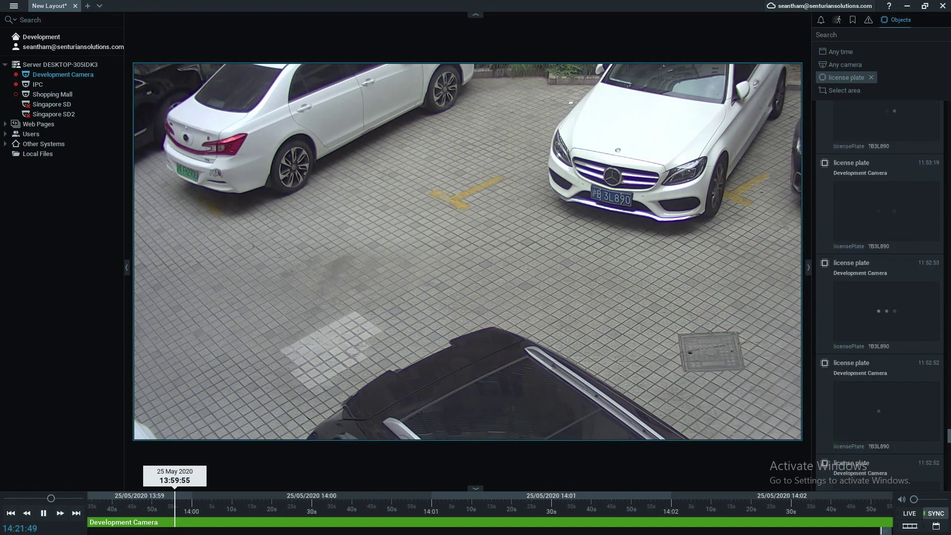
scroll(887, 426, down, 5)
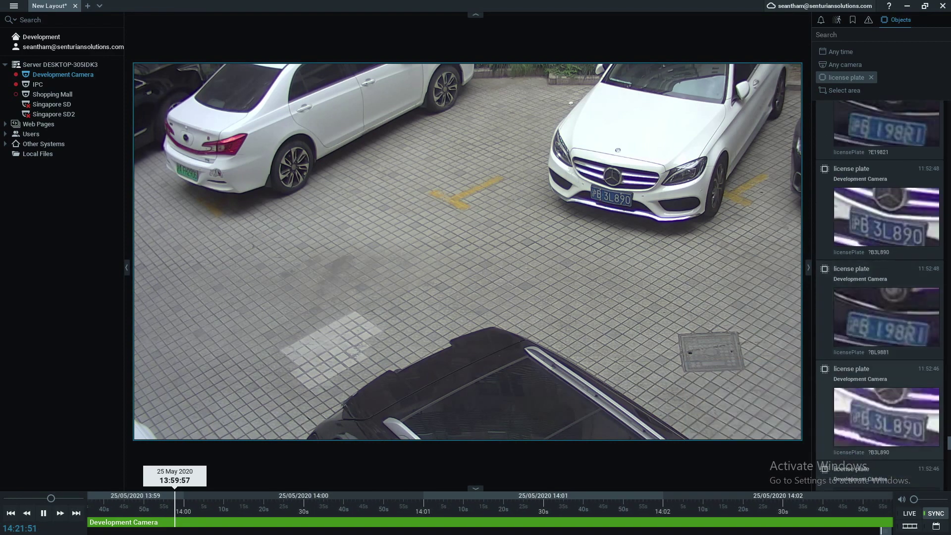
Play the recorded footage of the license plate detections at 13:48:44 and 13:47:24.
click(910, 513)
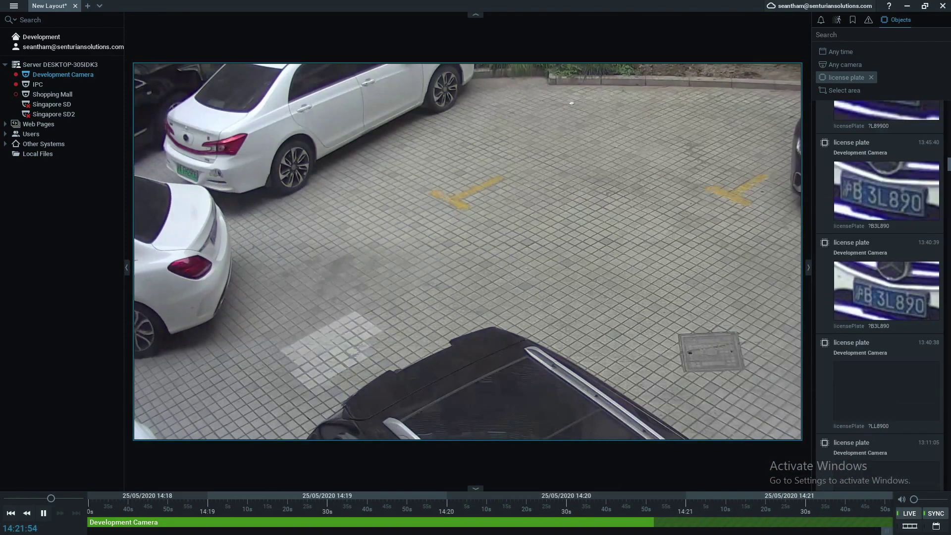
scroll(887, 203, up, 7)
click(887, 201)
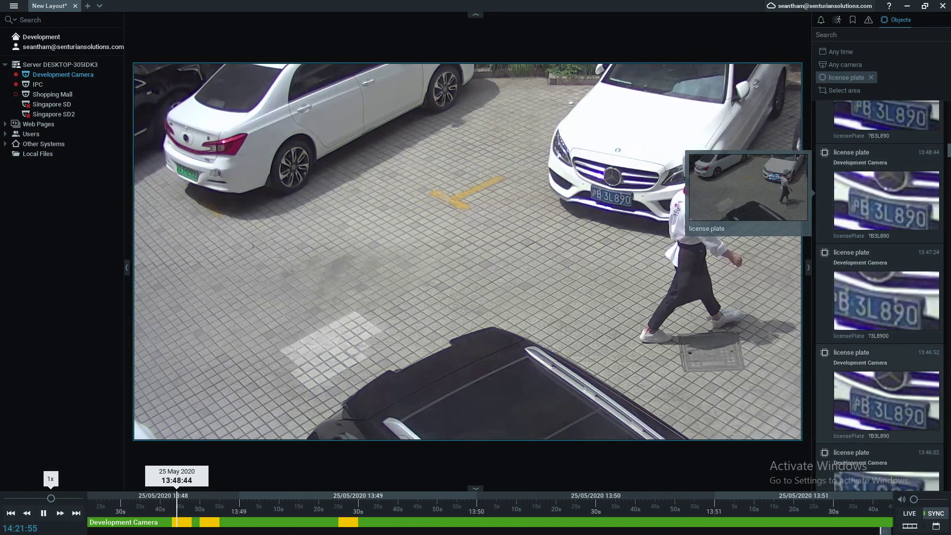
click(887, 400)
click(887, 300)
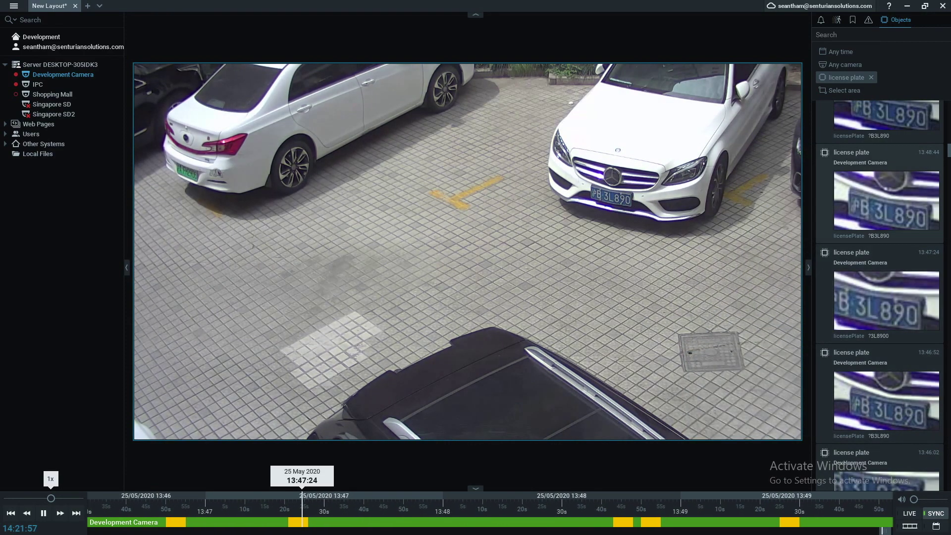
click(887, 400)
click(887, 301)
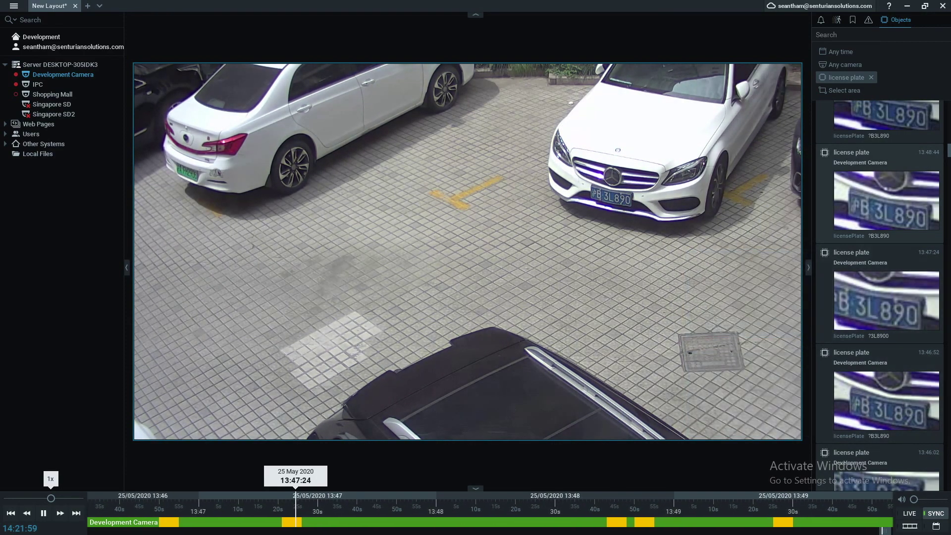
click(887, 201)
Search the license plate detections for the partial plate text ?A28.
drag(950, 150, 950, 107)
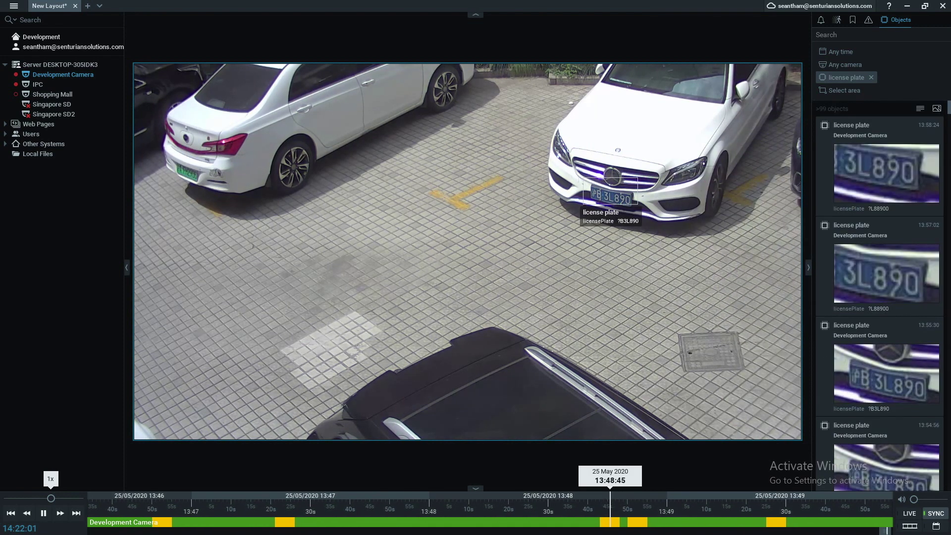
click(862, 35)
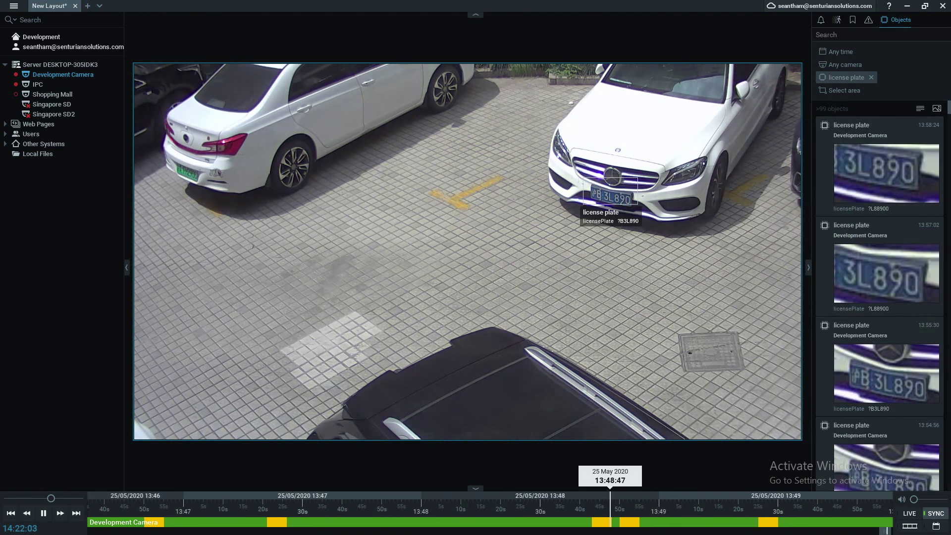
text(?)
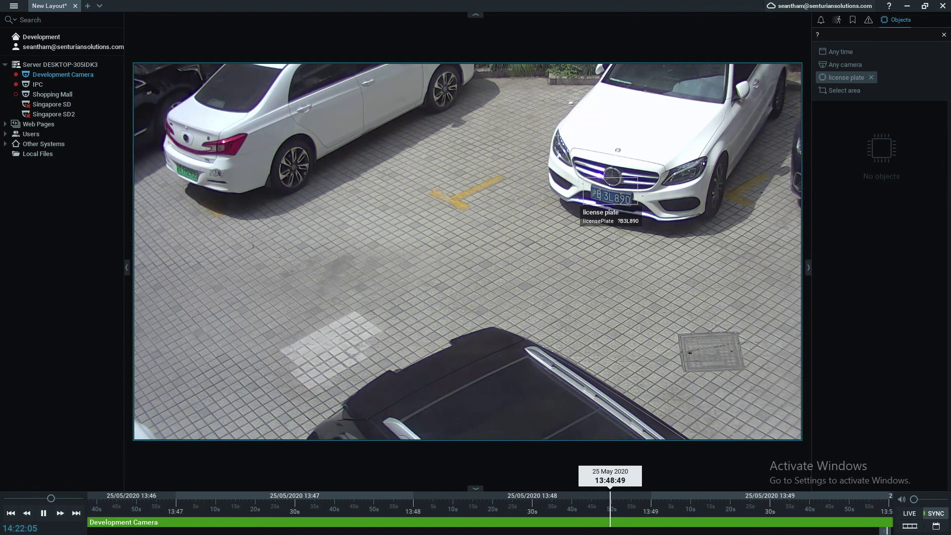
text(A)
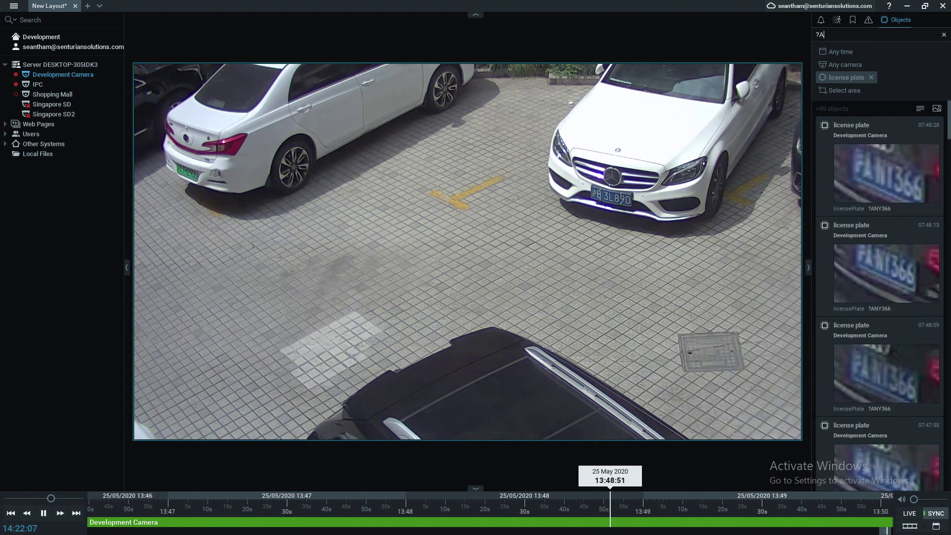
text(28)
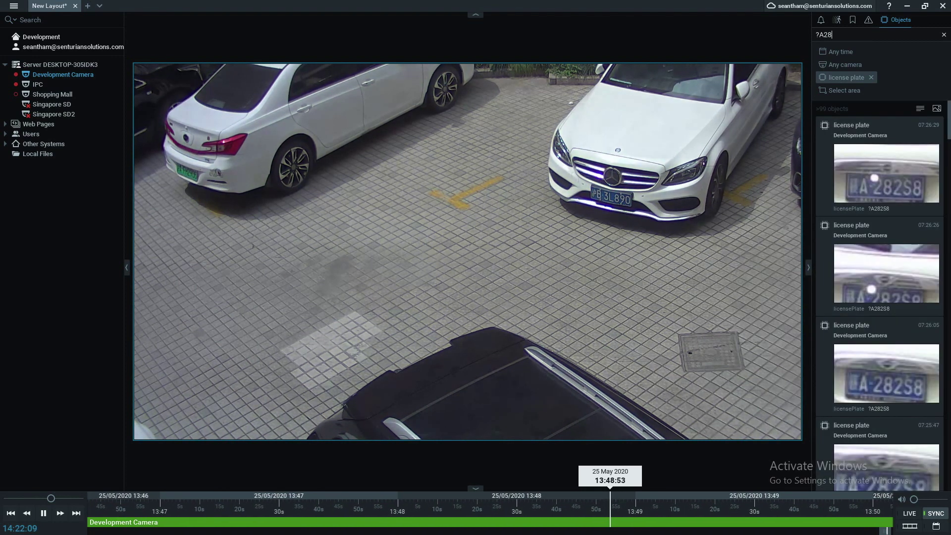
Play the recorded footage of the matching plate detections at 07:25:05 and 07:25:47.
mouse_move(882, 265)
scroll(882, 346, down, 3)
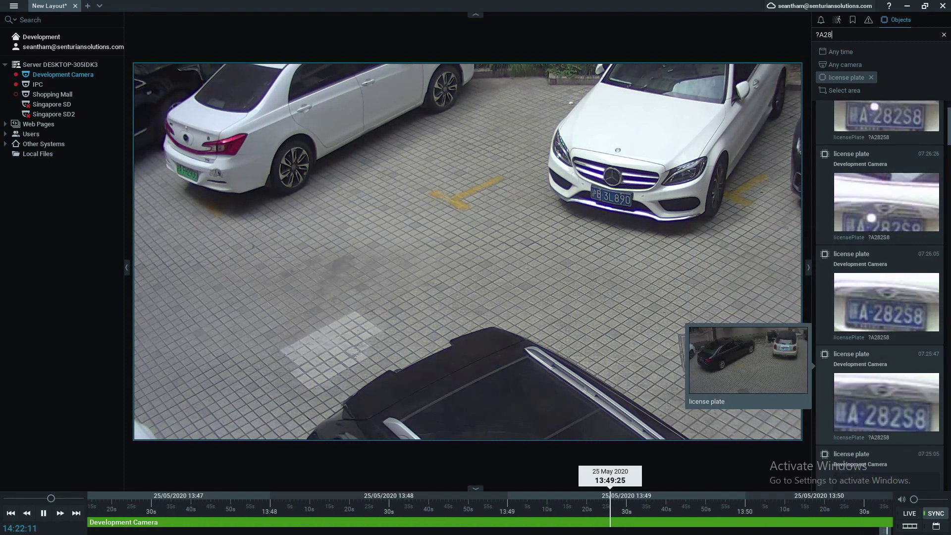
click(882, 426)
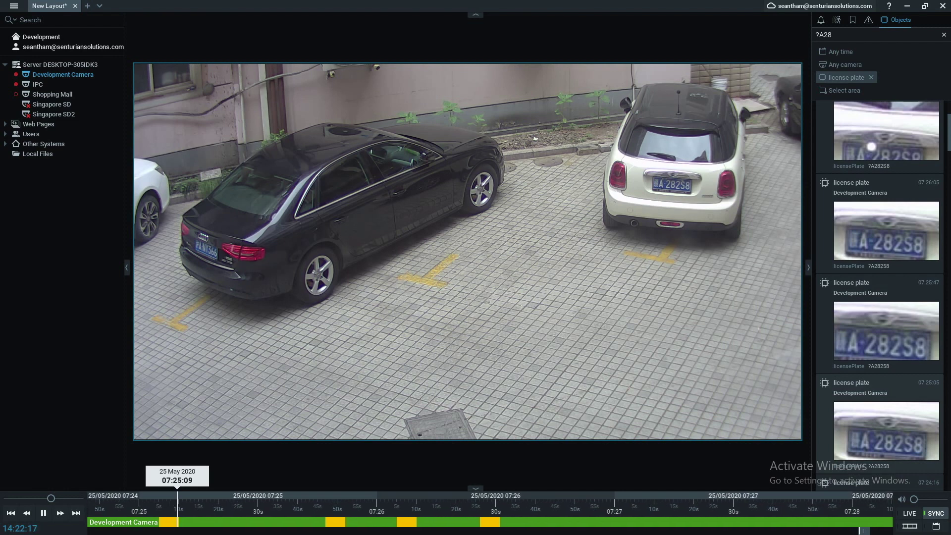
click(887, 331)
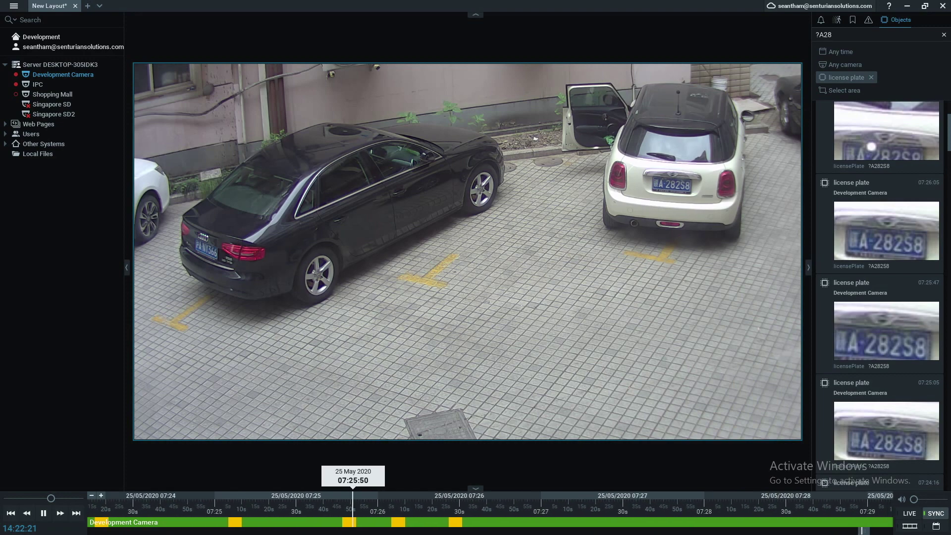
scroll(872, 147, down, 5)
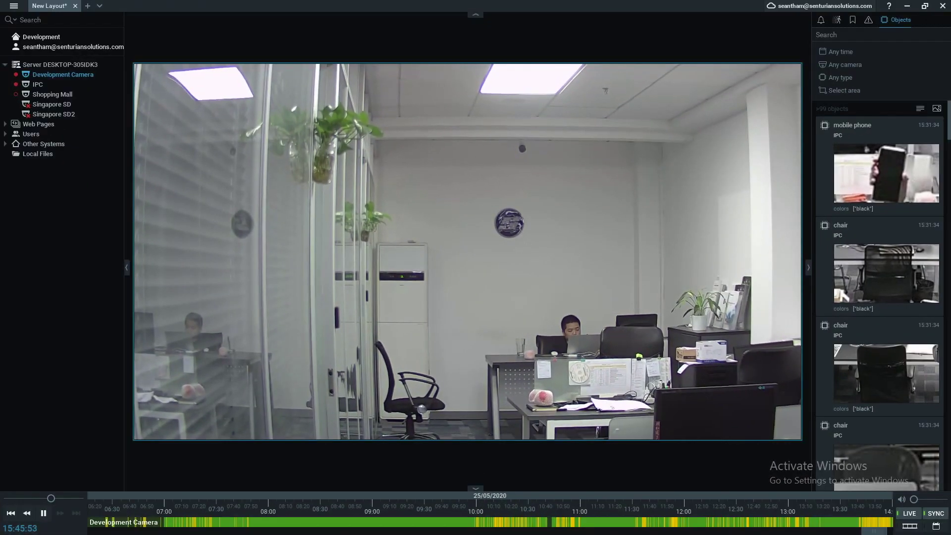
Filter the object search to cameras on layout and the plant type, and look through the detections.
click(845, 65)
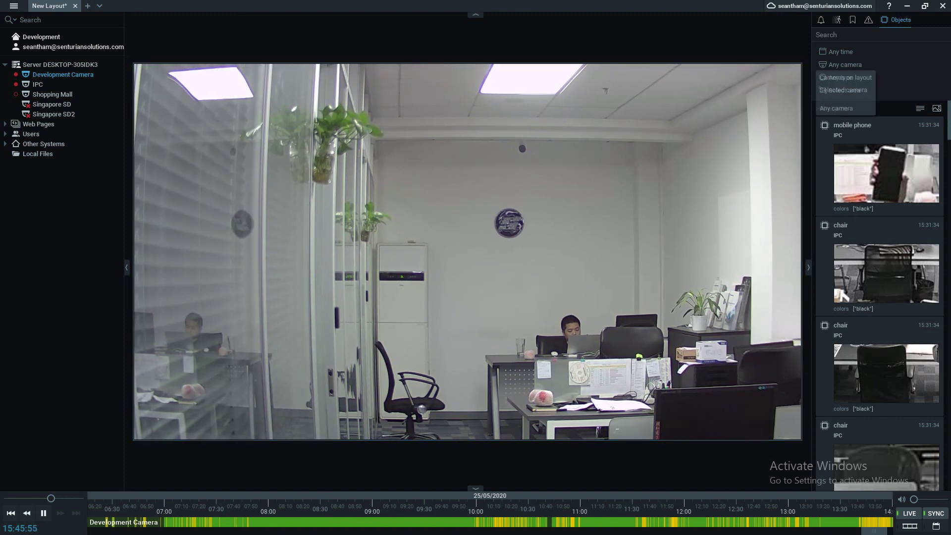
click(846, 77)
click(842, 78)
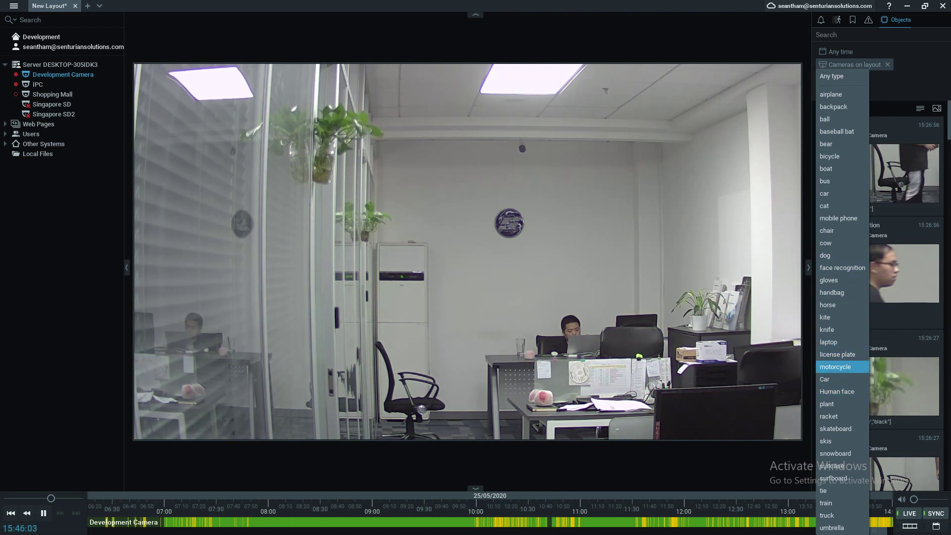
click(827, 404)
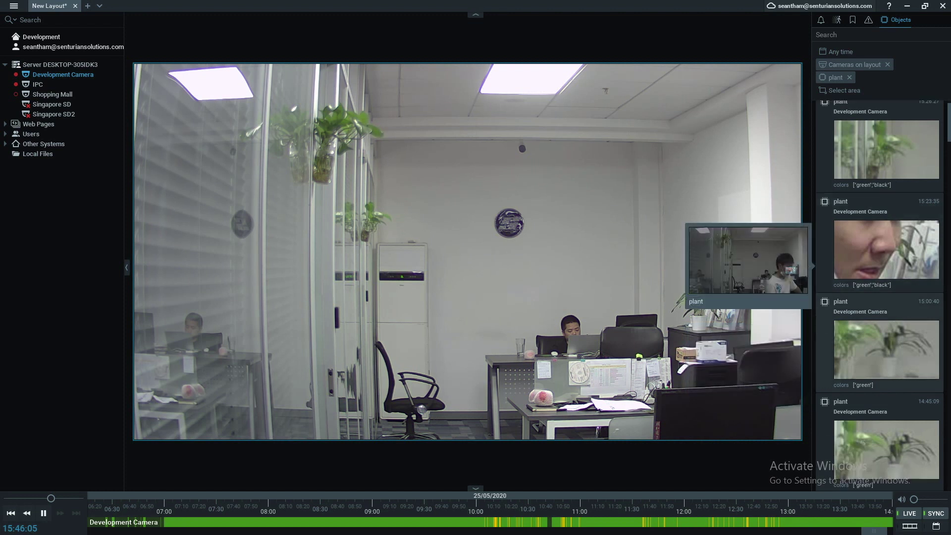
scroll(879, 296, down, 4)
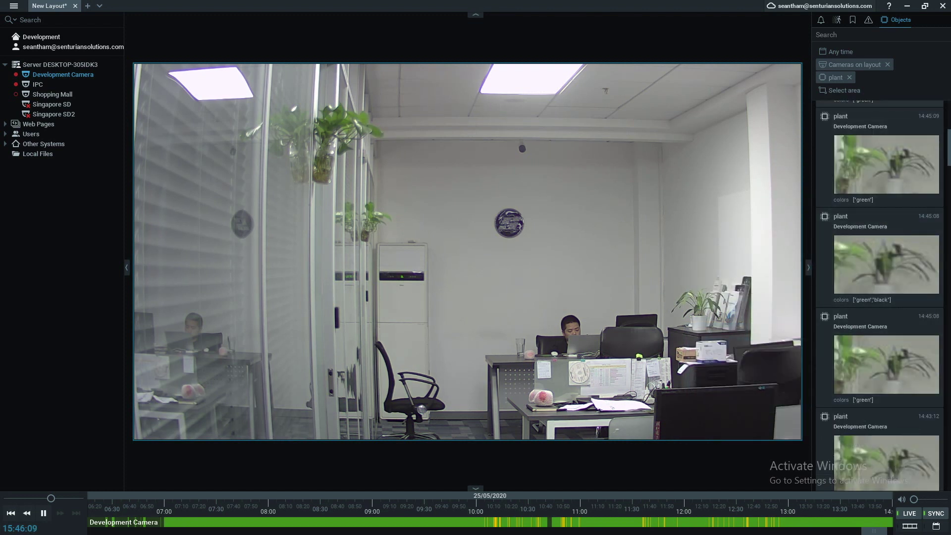
Limit the plant search to a rectangle over the lower middle of the Development Camera video and browse the matching detections.
click(845, 91)
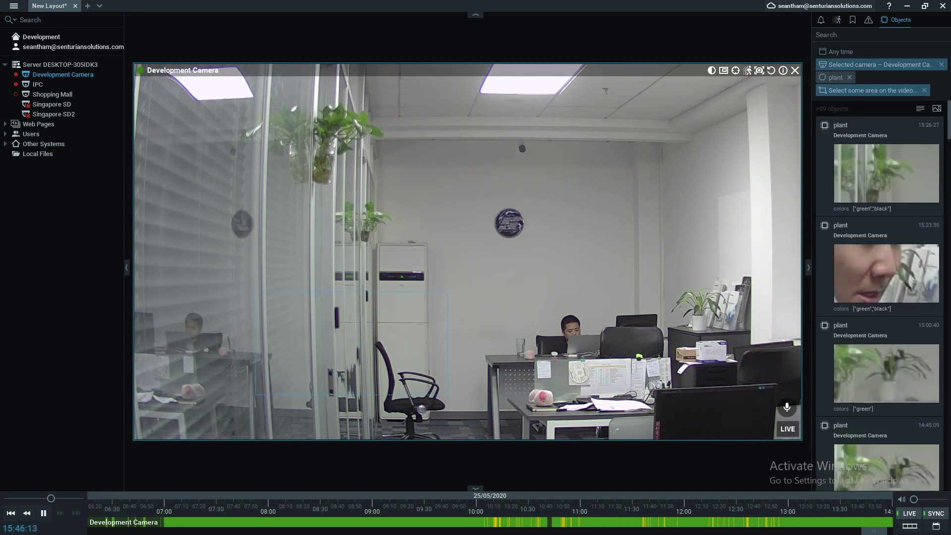
drag(535, 439, 535, 439)
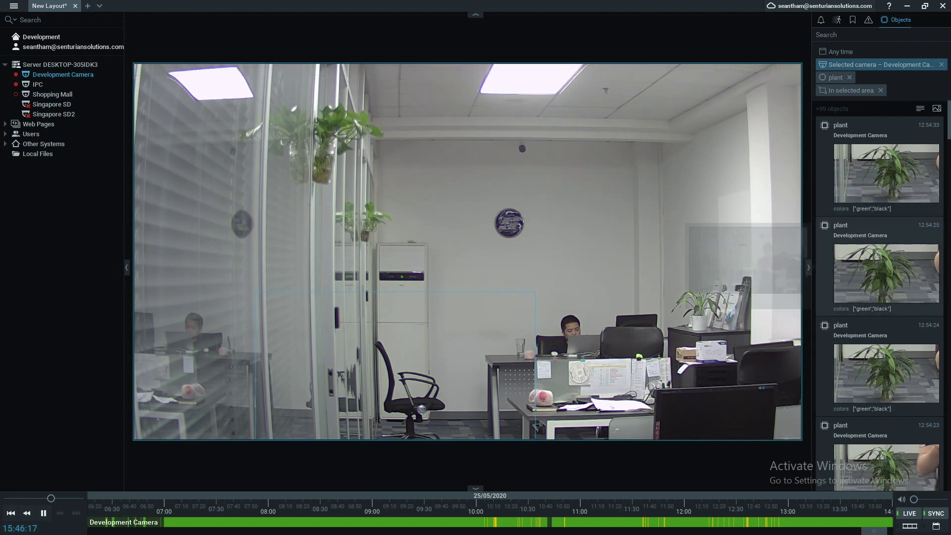
mouse_move(887, 272)
scroll(887, 273, down, 2)
scroll(887, 317, down, 5)
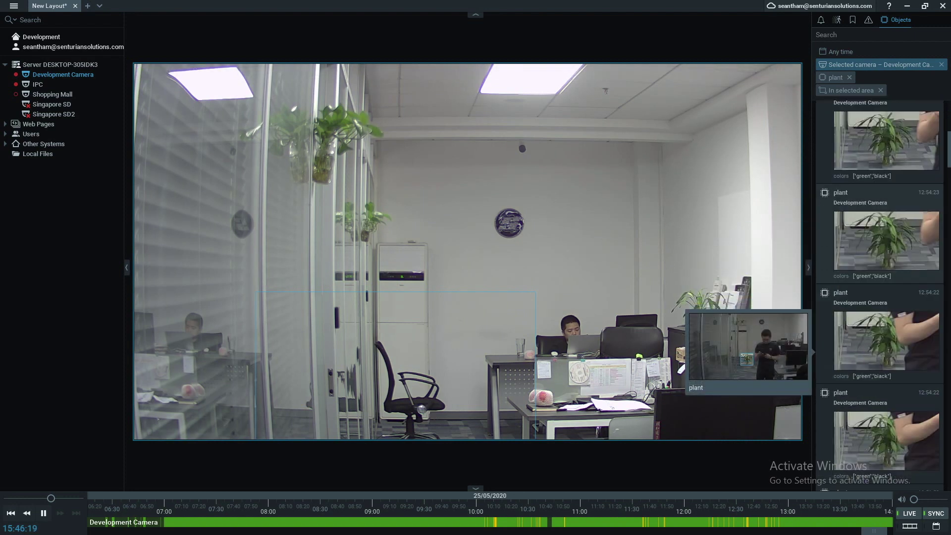
Play the floor plant's recorded detection at 12:54:33 and pause the footage at 12:54:34.
scroll(887, 317, up, 4)
scroll(887, 263, up, 2)
click(887, 257)
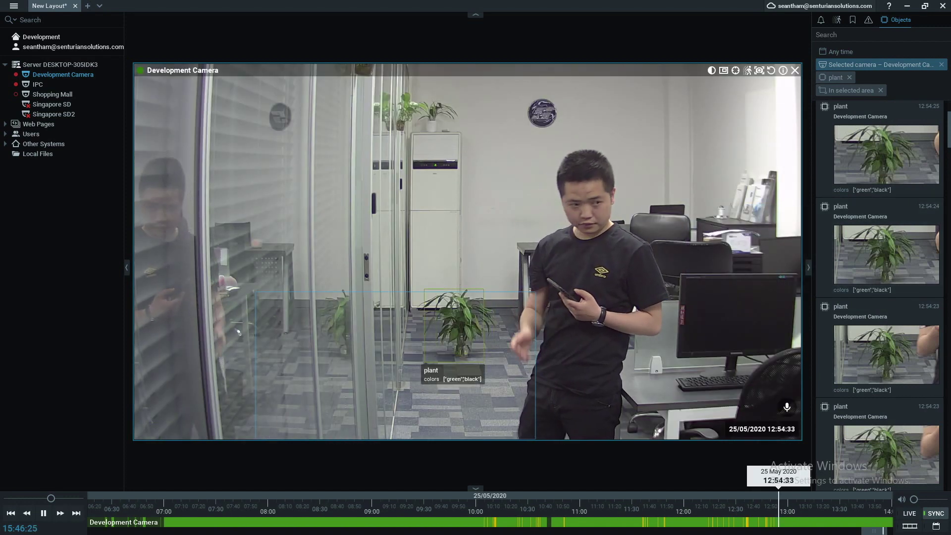
drag(50, 499, 44, 498)
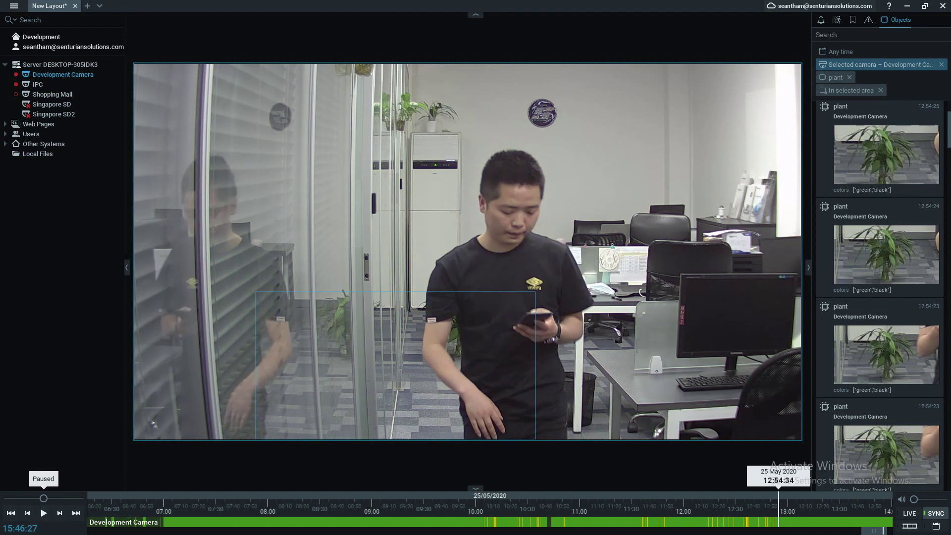
Replace the search area with a rectangle over the video's lower-right corner and play the plant detection at 10:22:57.
click(880, 91)
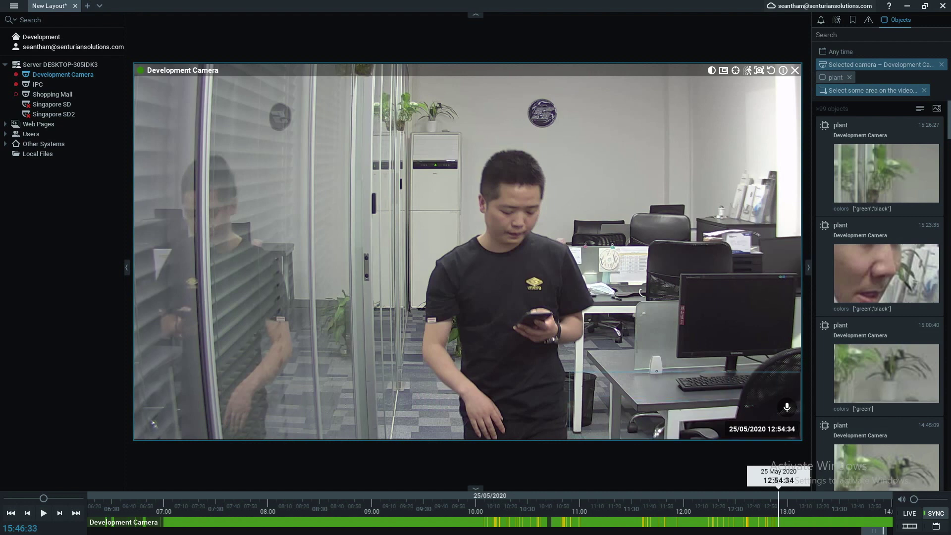
drag(570, 372, 800, 439)
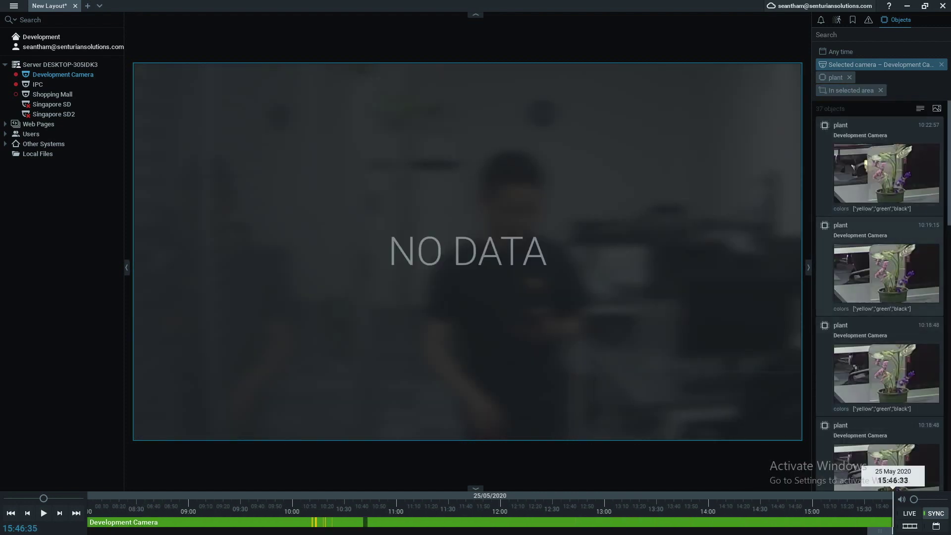
click(882, 446)
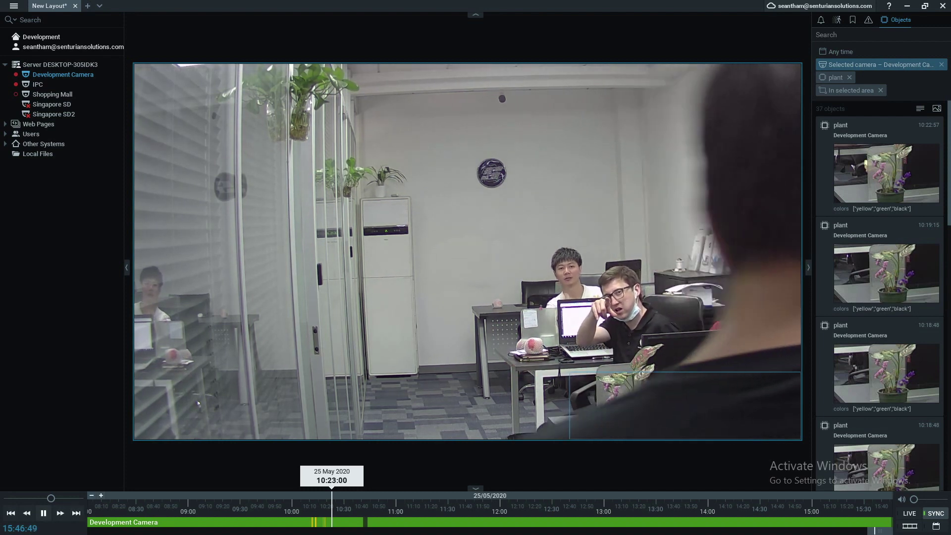
Pause the playback at 10:23:00 and switch to the IPC camera with its plant detections.
click(43, 513)
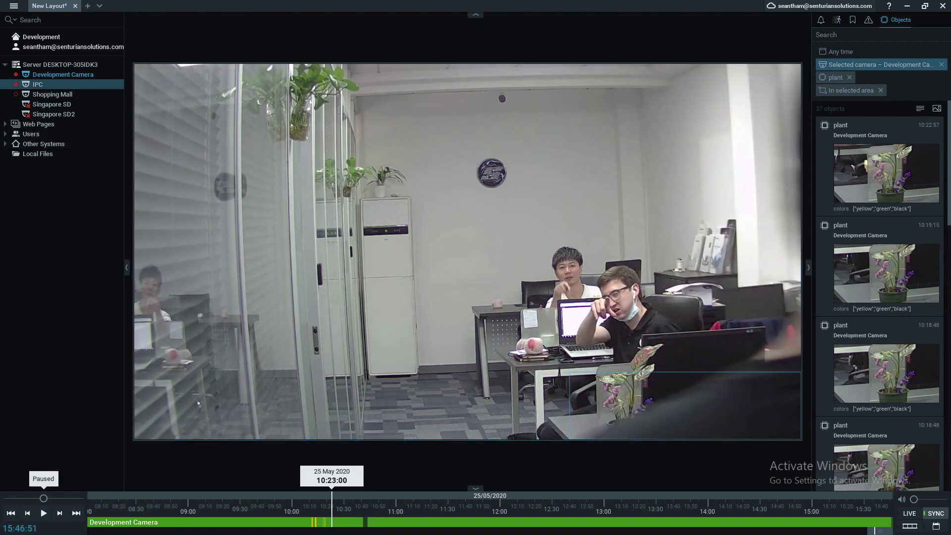
double_click(37, 84)
click(800, 164)
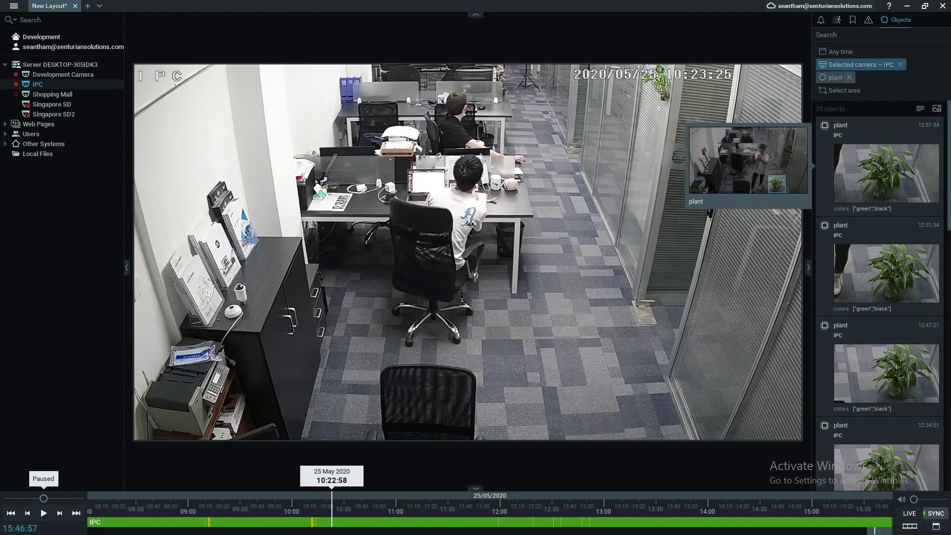
Clear the IPC camera filter and replace the plant filter with the mobile phone object type.
click(849, 78)
click(901, 64)
click(845, 77)
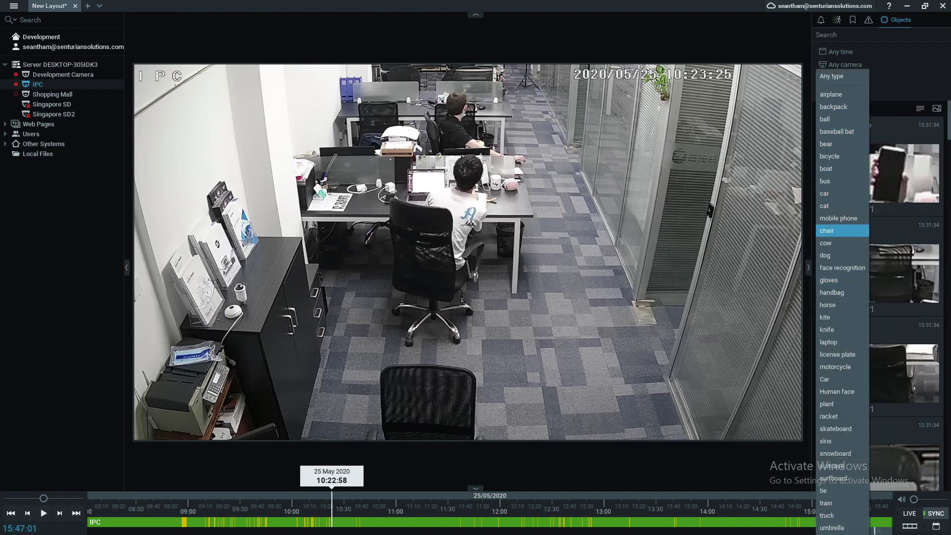
click(837, 218)
Browse the mobile phone detections and show the IPC camera's recorded footage at 15:31:32.
scroll(882, 268, down, 2)
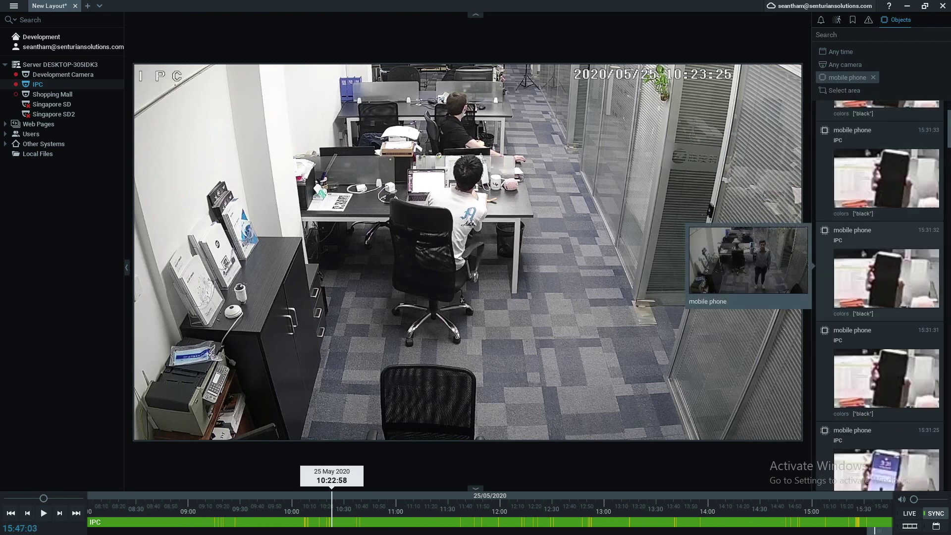
scroll(879, 298, down, 10)
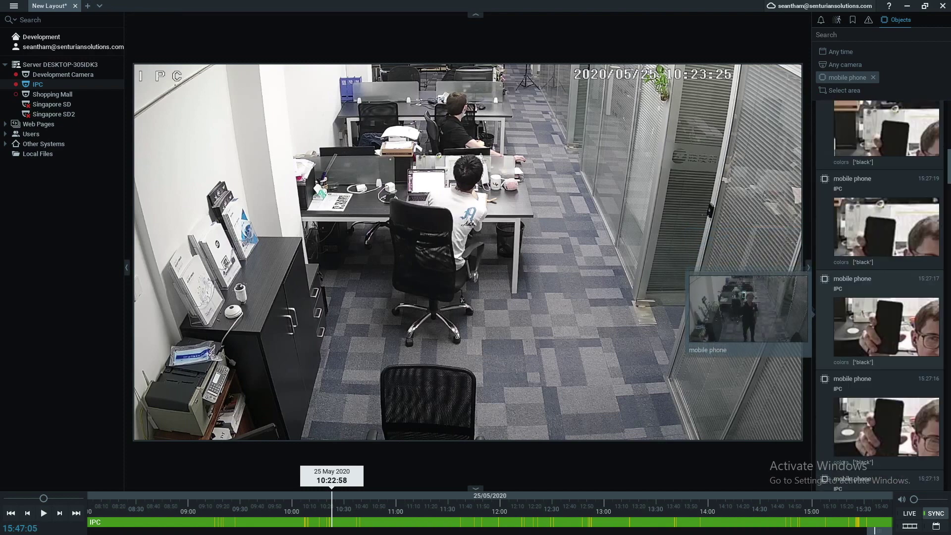
scroll(879, 334, down, 6)
click(879, 342)
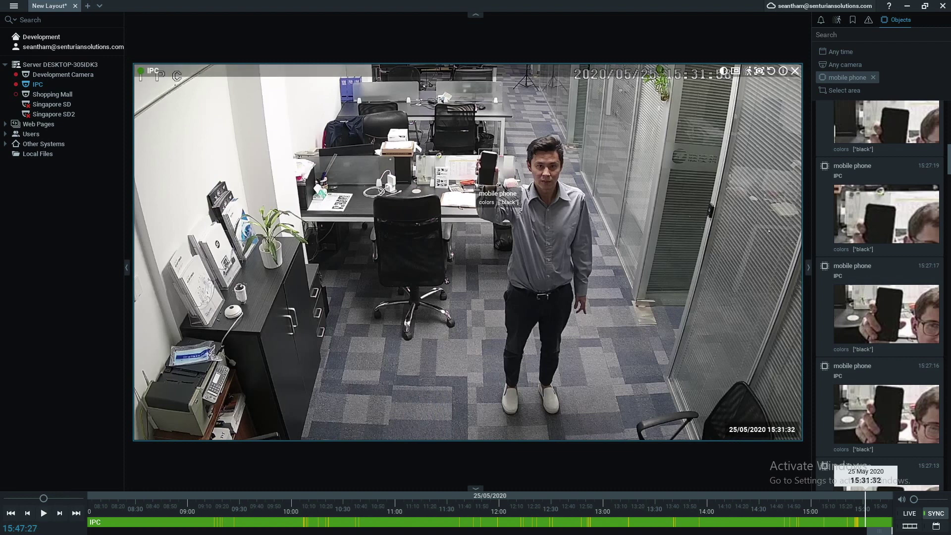
Replace the mobile phone filter with the face recognition type and look through the face detections.
click(873, 78)
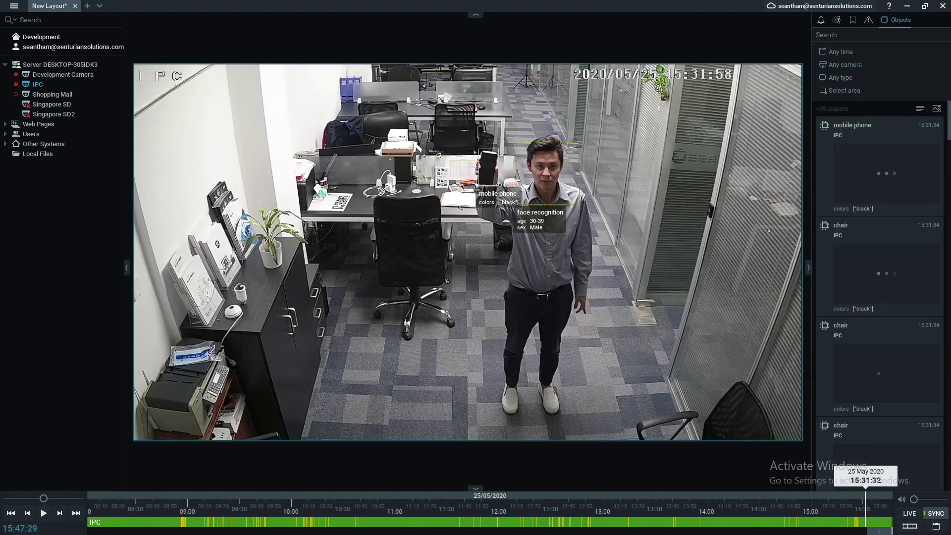
click(842, 77)
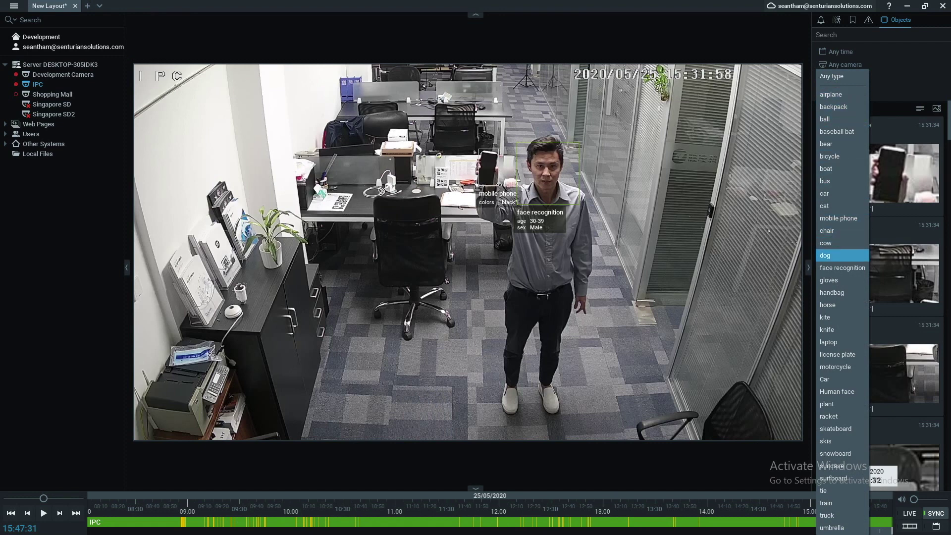
click(843, 267)
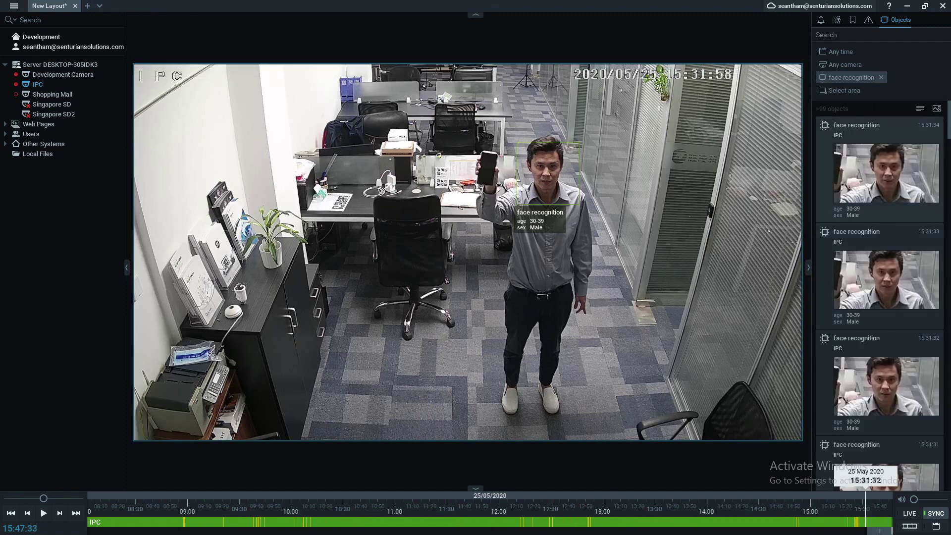
scroll(875, 213, down, 2)
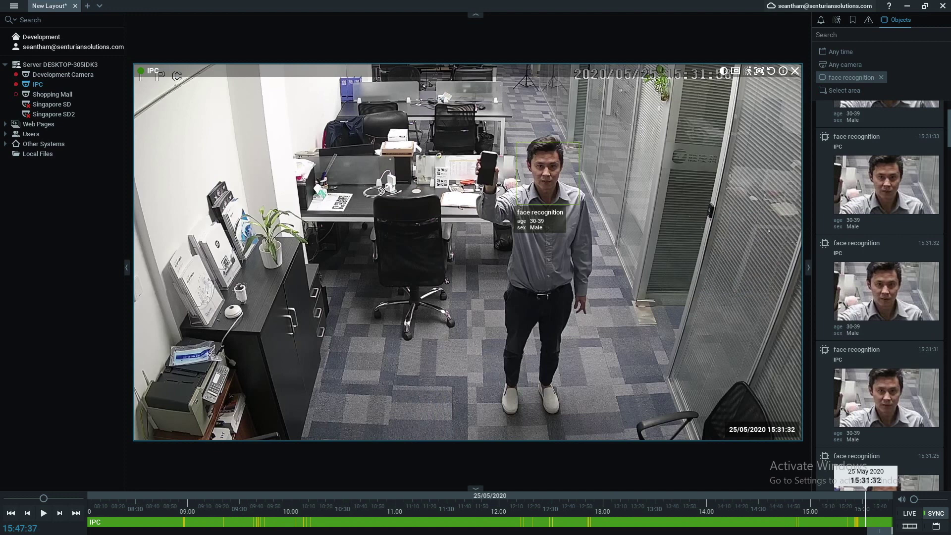
Browse the older face recognition detections, play the IPC detection recorded at 15:27:09 and pause the playback at 15:27:11.
scroll(880, 277, down, 7)
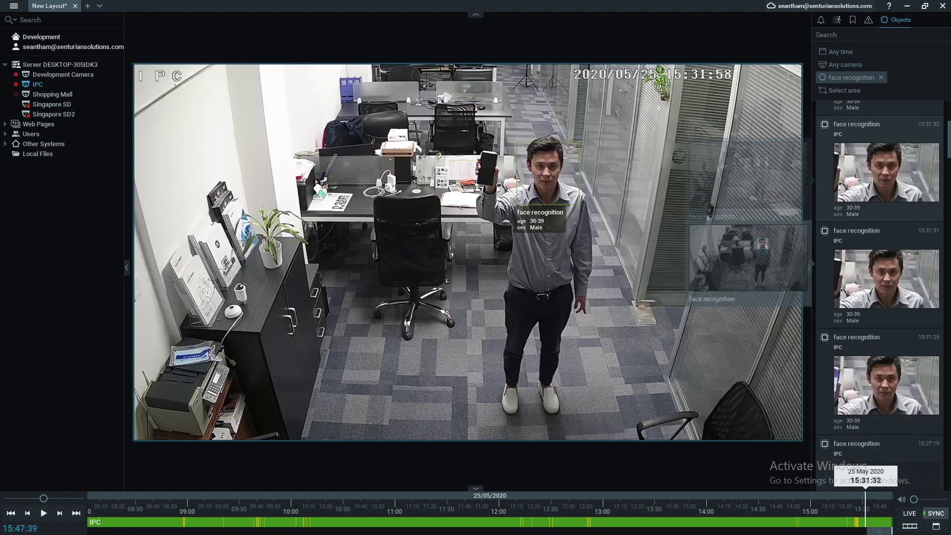
scroll(879, 277, down, 8)
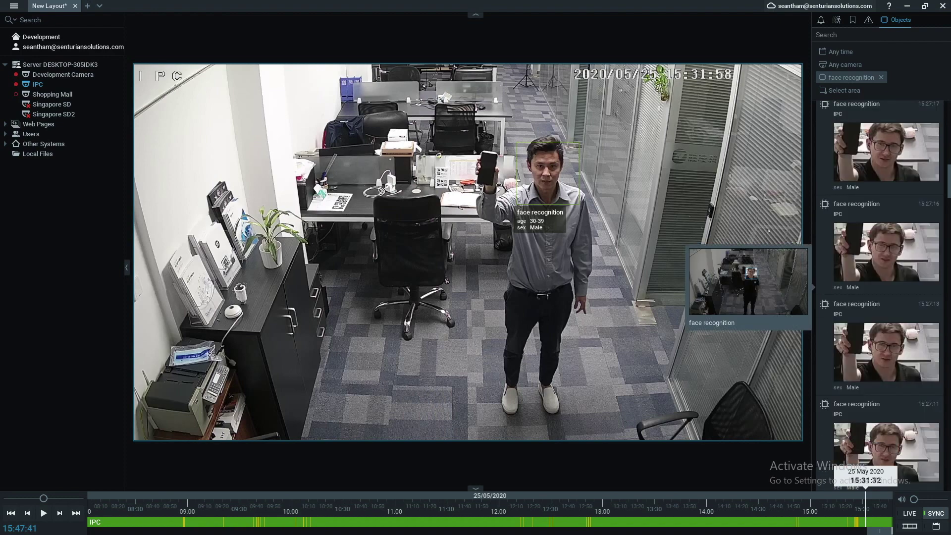
scroll(882, 248, down, 3)
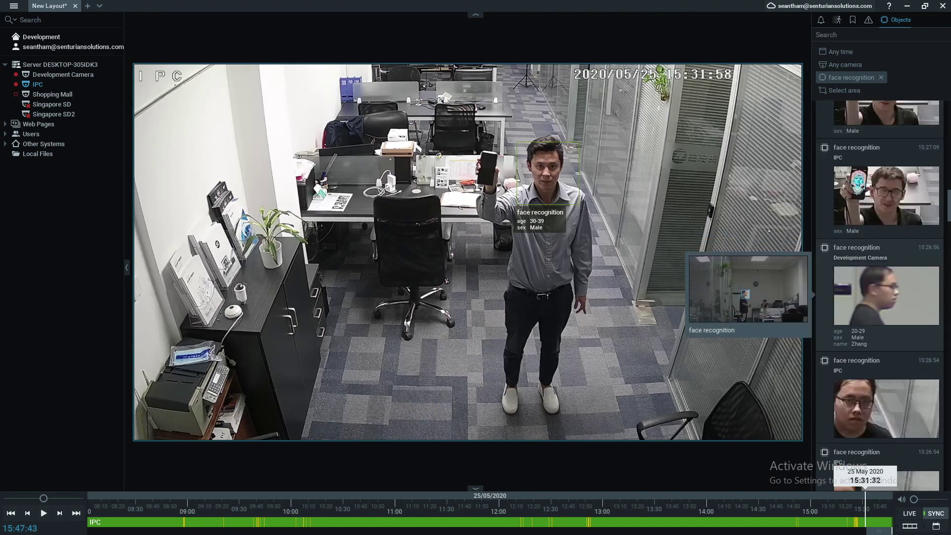
scroll(882, 247, up, 1)
click(882, 243)
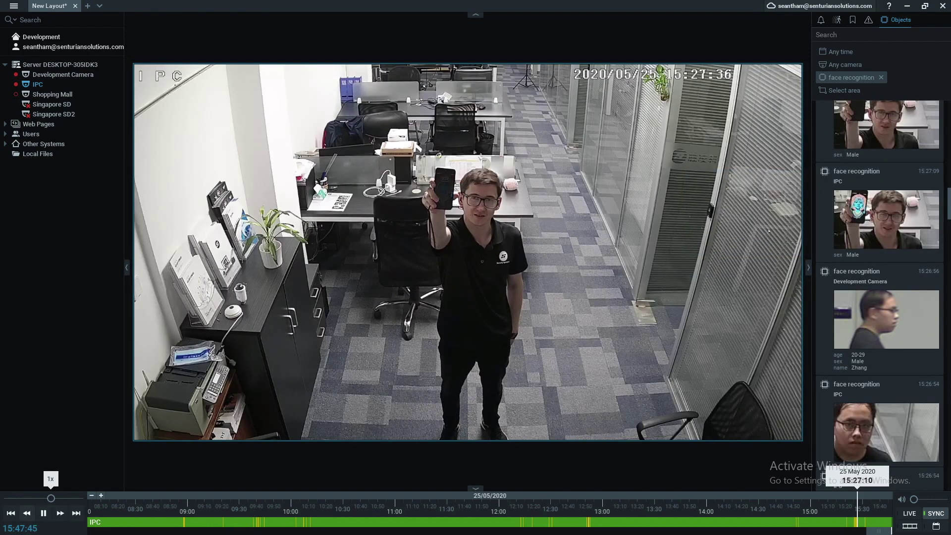
drag(44, 499, 50, 499)
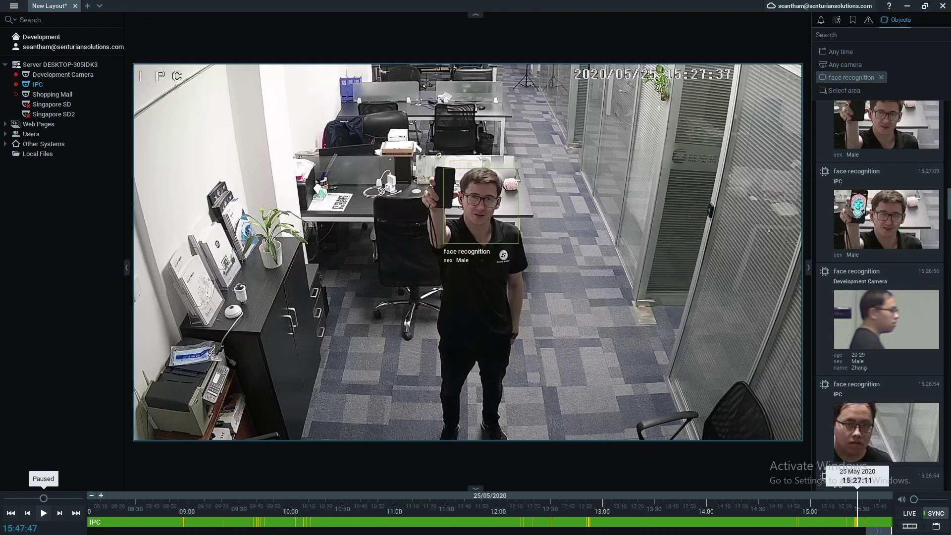
Search the face recognition detections by the person's first name and look through the matches from any camera.
mouse_move(882, 215)
click(842, 34)
text(sean)
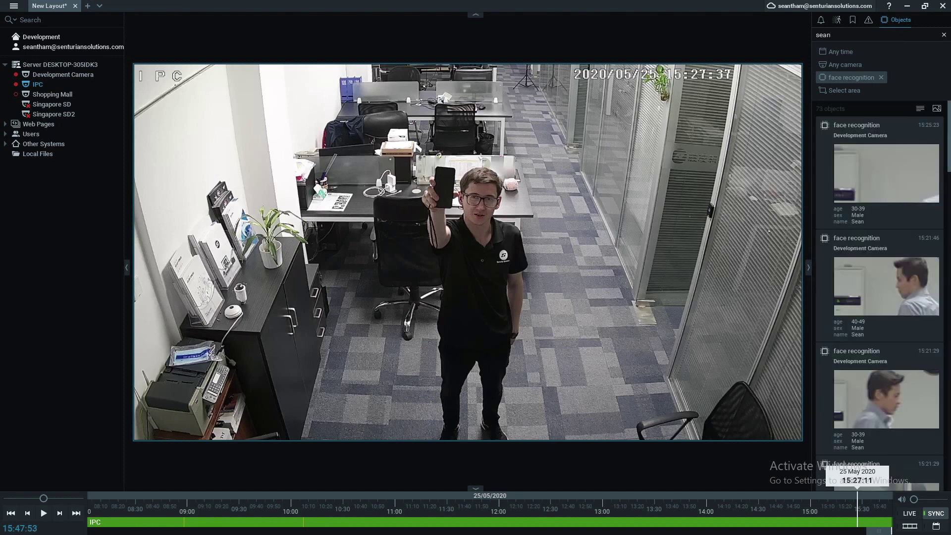
scroll(887, 228, down, 3)
scroll(887, 277, down, 2)
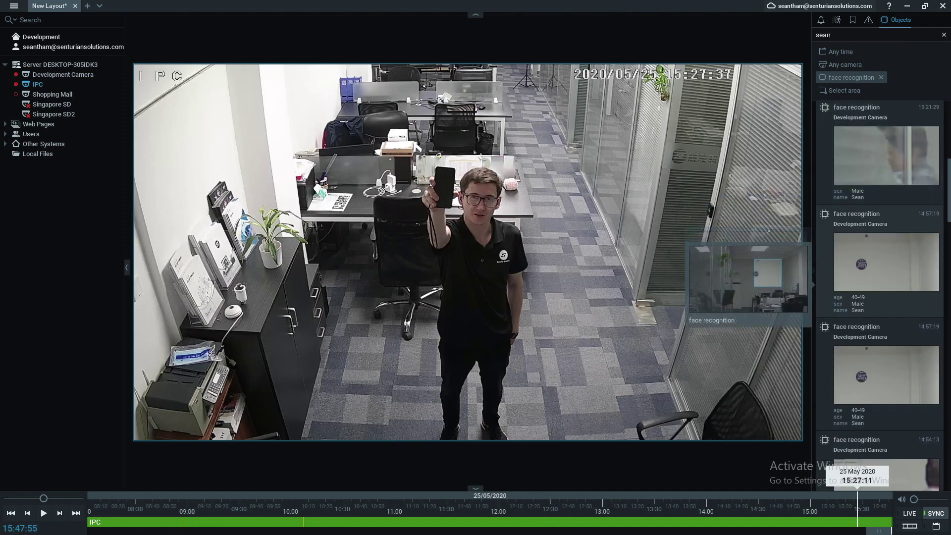
Restrict the name search to the cameras on layout and look through the matching IPC face detections.
click(845, 65)
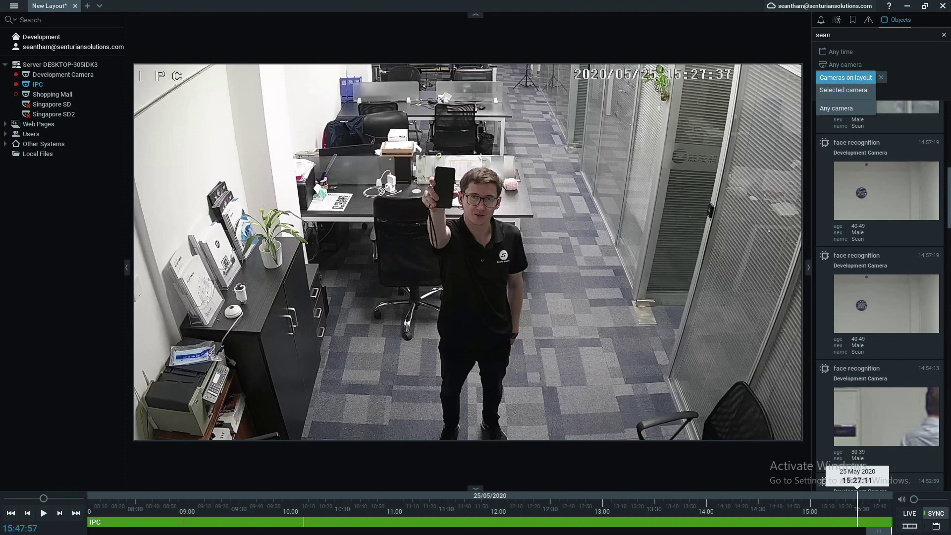
click(846, 78)
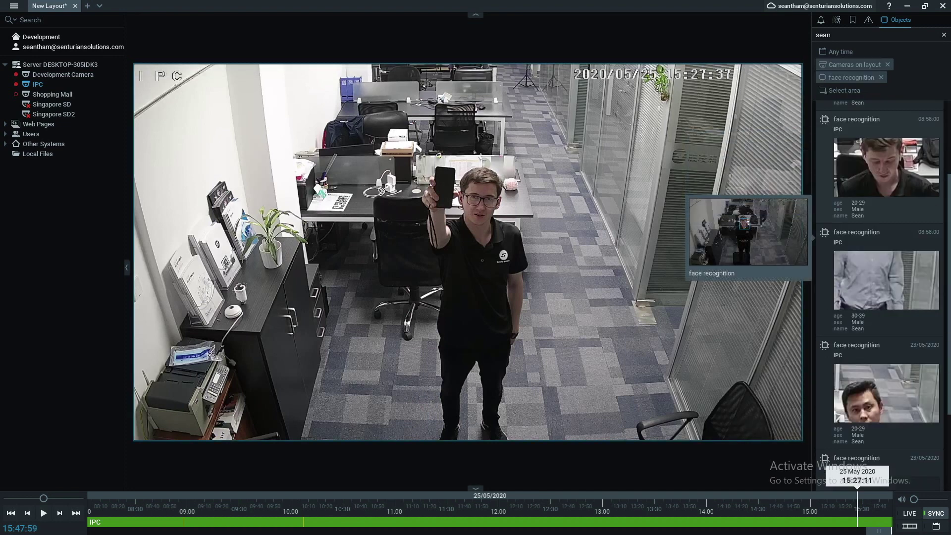
scroll(887, 228, down, 6)
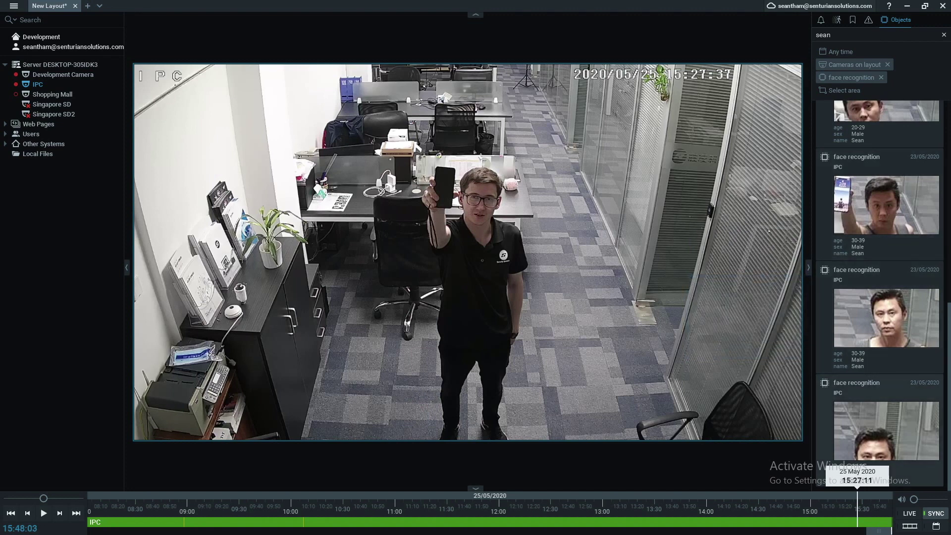
Replace the search text with "male", browse the matching face detections and play the IPC one recorded at 15:27:09.
double_click(825, 35)
text(male)
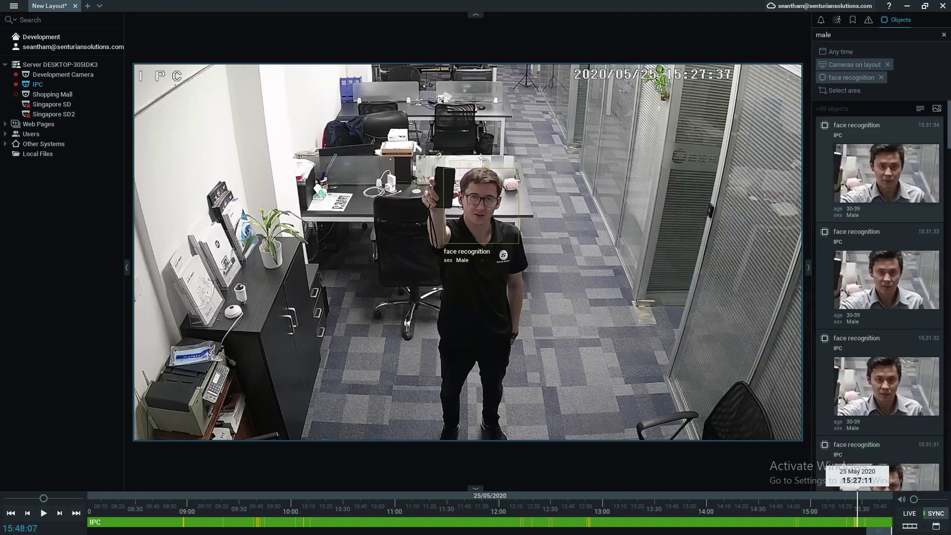
scroll(880, 283, down, 10)
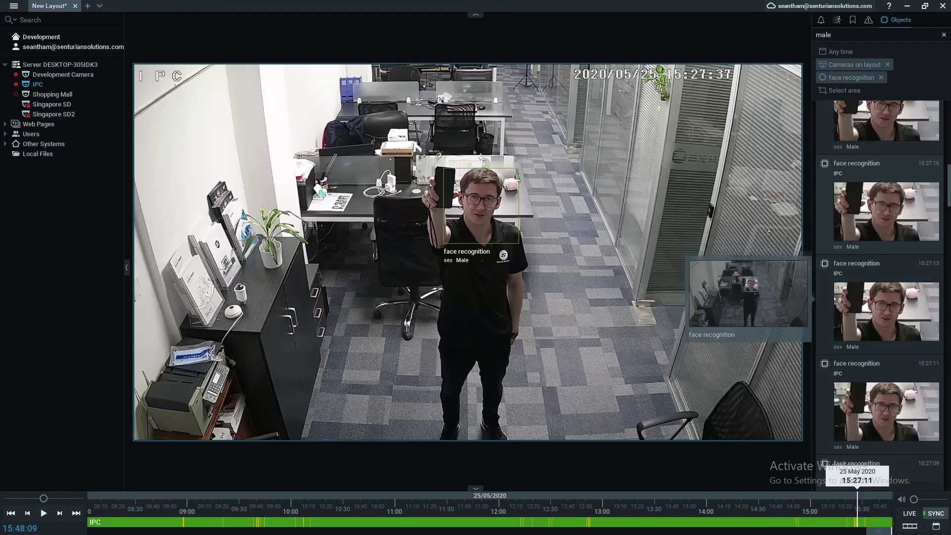
scroll(882, 255, down, 3)
scroll(882, 255, up, 4)
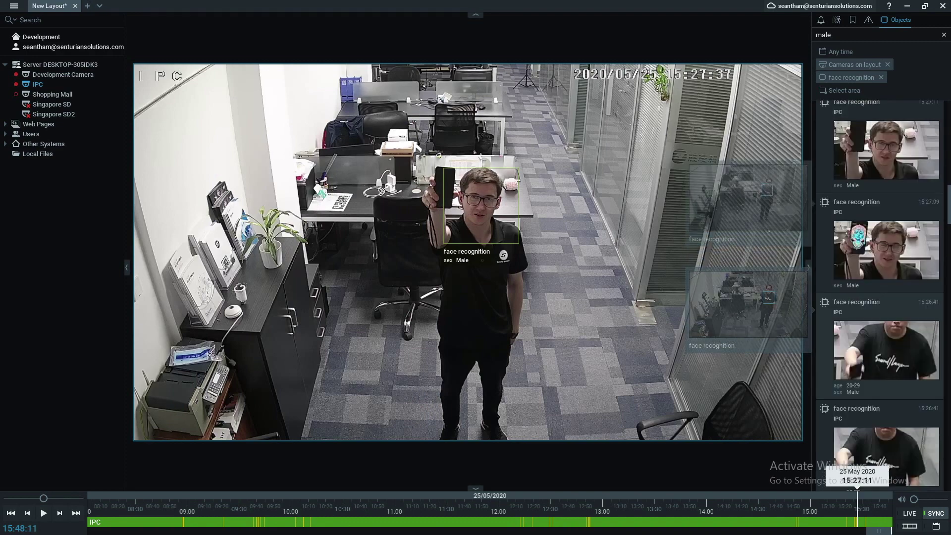
click(882, 258)
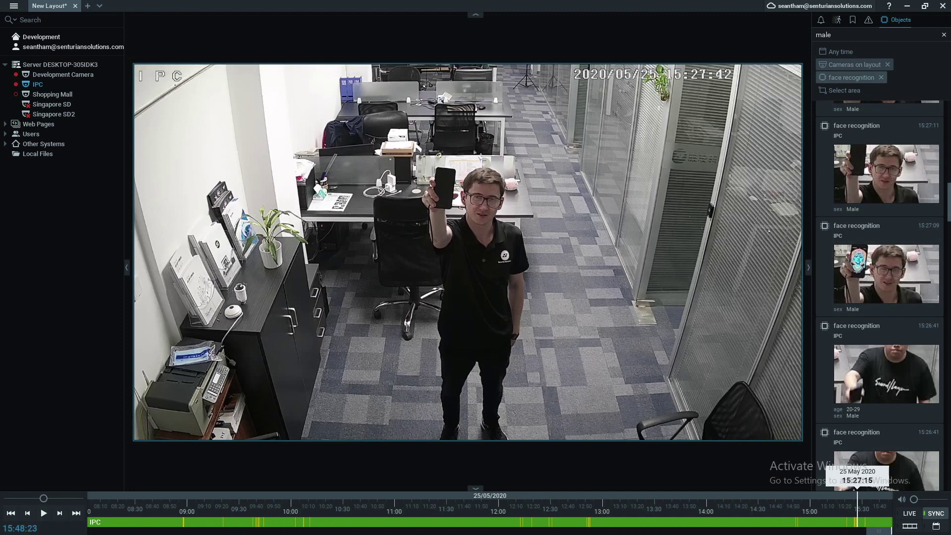
Clear the face recognition filter and open the list of object types.
click(882, 77)
click(844, 77)
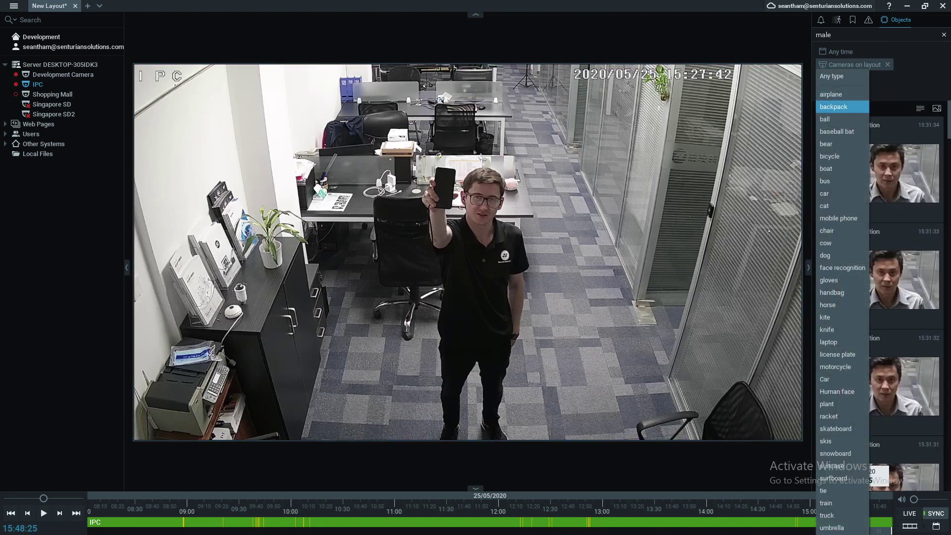